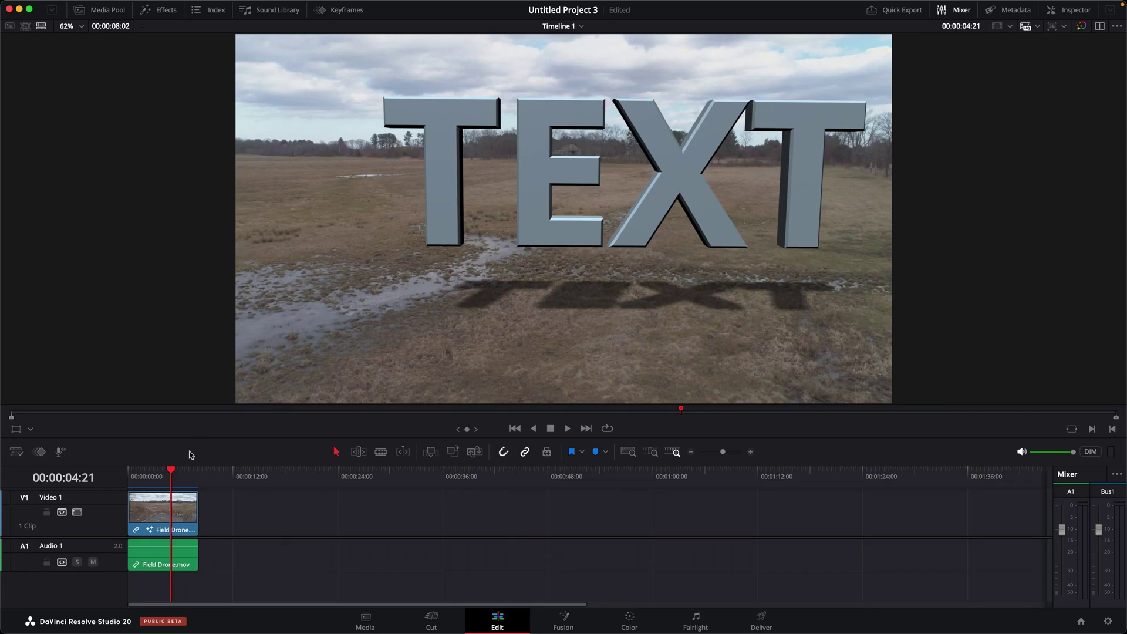
# Scrub the Edit page playhead from 00:00:04:21 to about 00:00:06:08, where the camera enters the text
pyautogui.moveTo(174, 477); pyautogui.dragTo(184, 478)
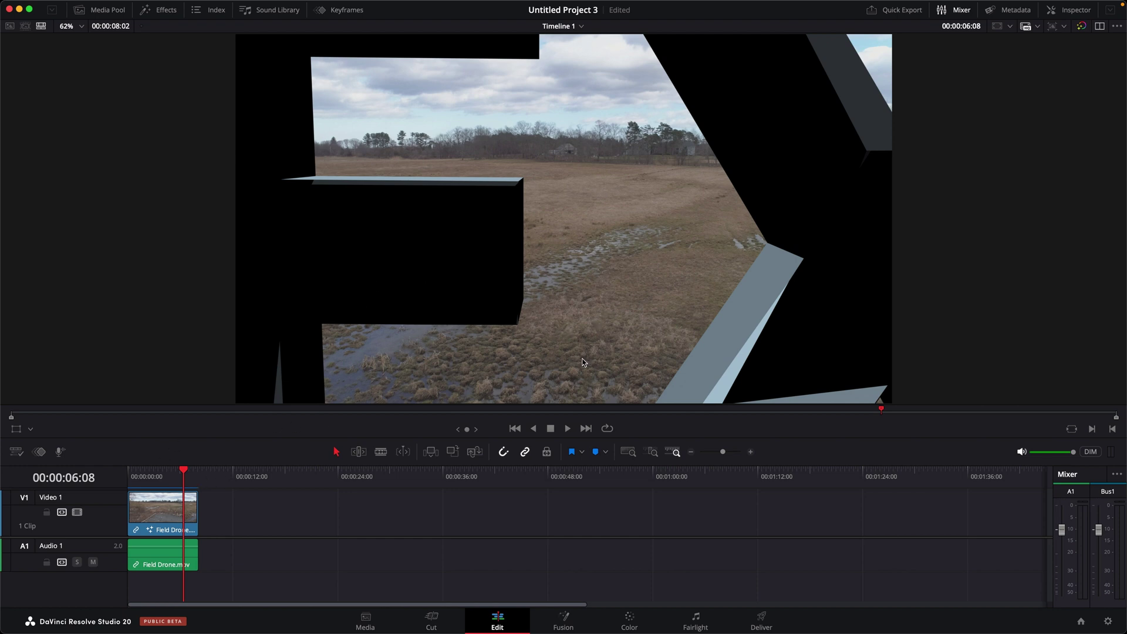
# On the Fusion page, lower Camera3D1's Clip Near from 0.1 to 0.05
pyautogui.hotkey('shift', '5')
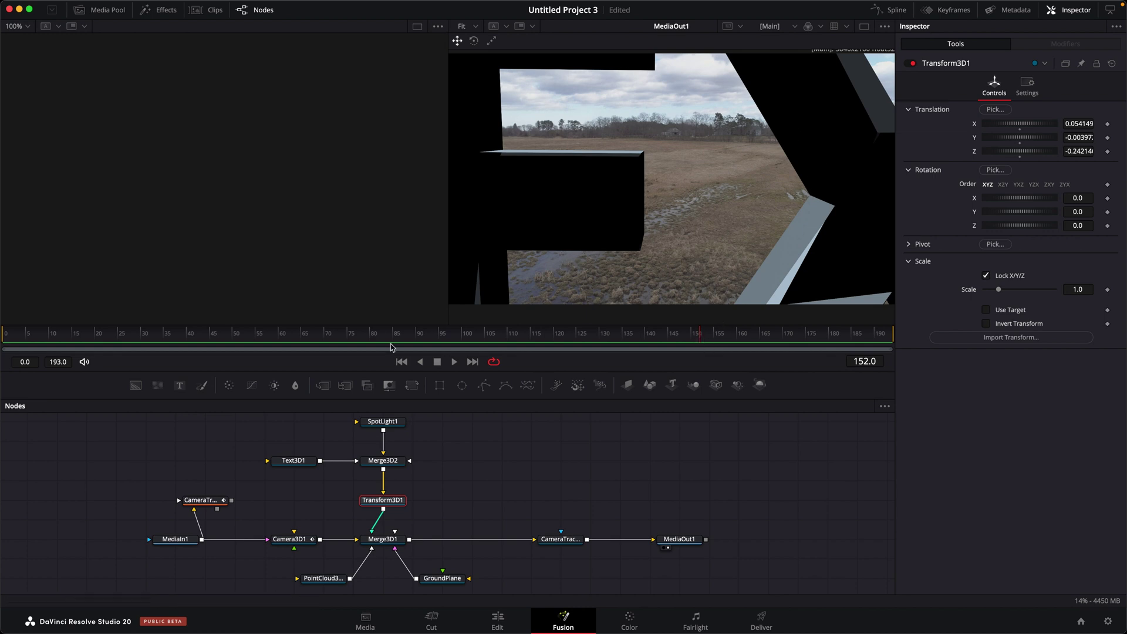
pyautogui.click(294, 543)
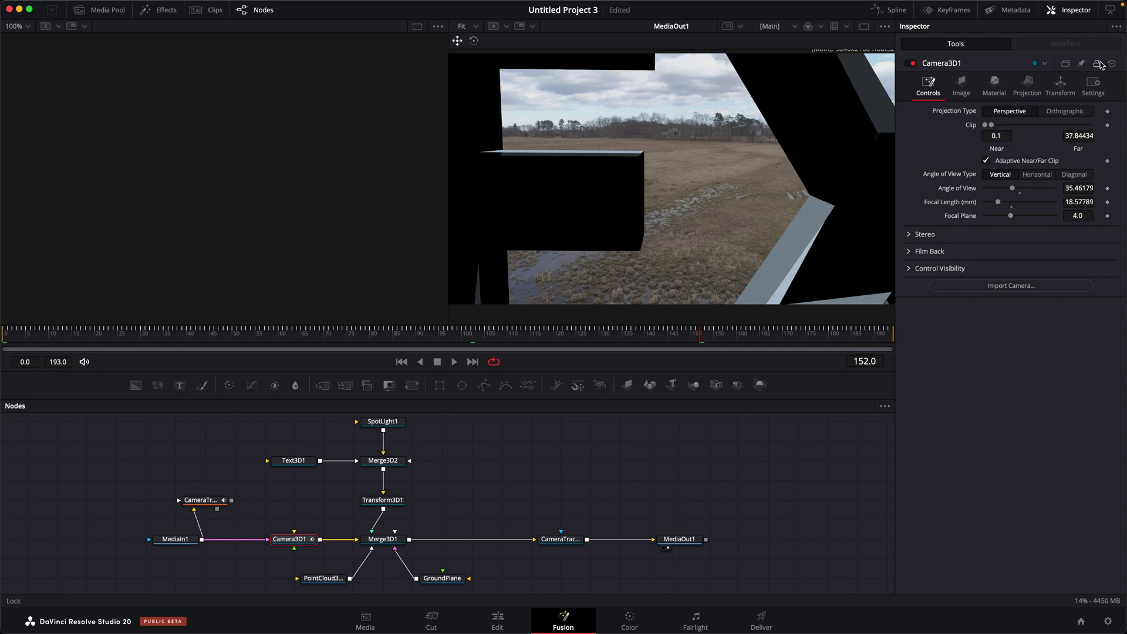
pyautogui.click(1000, 138)
pyautogui.write('.05')
pyautogui.press('Tab')
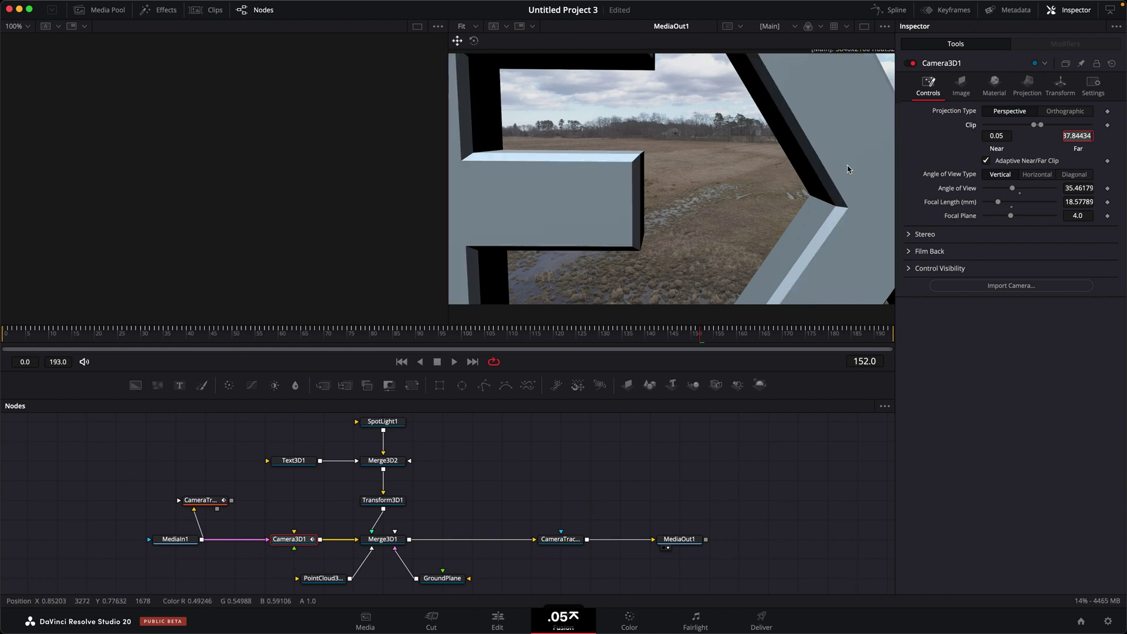
# Step through frames 153–157 to check the cut-open letters, ending on frame 156
pyautogui.click(711, 341)
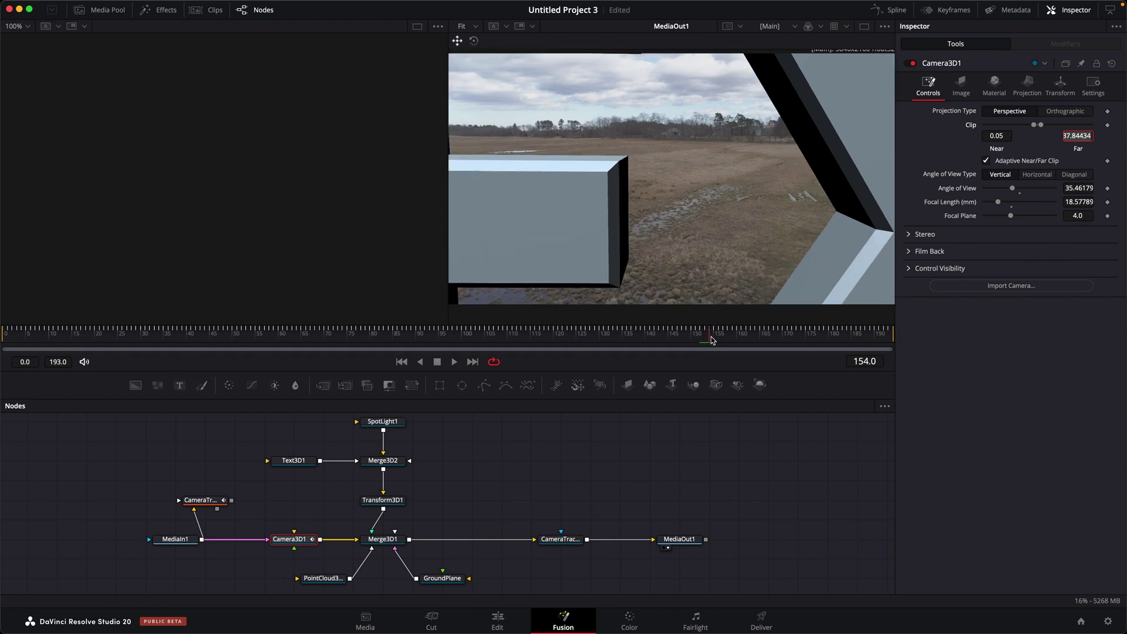
pyautogui.click(716, 343)
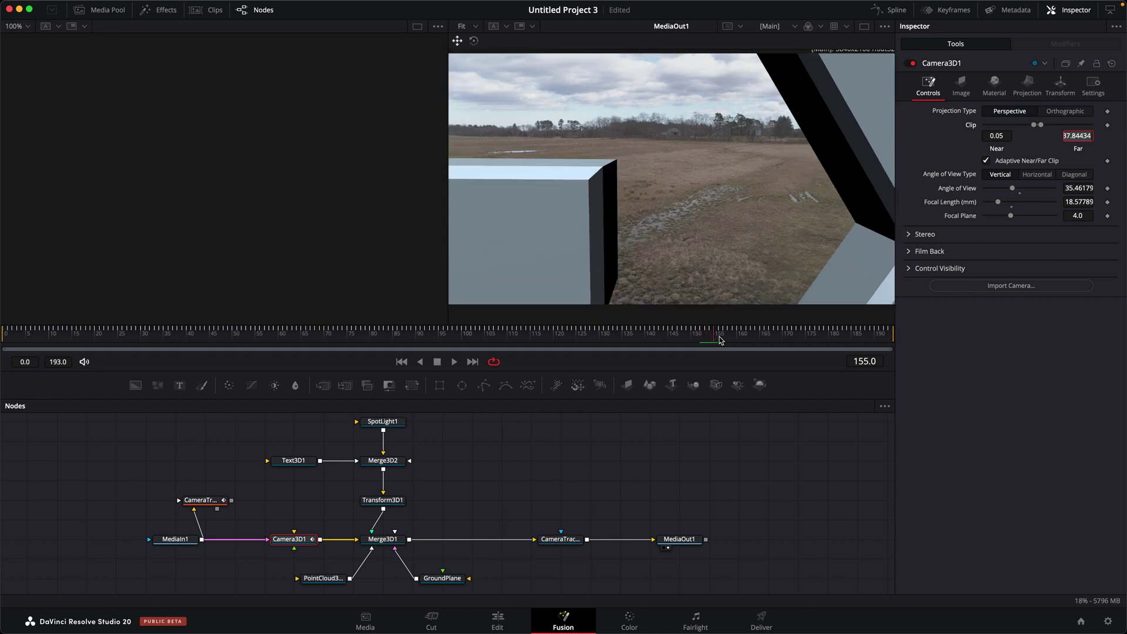
pyautogui.click(719, 340)
pyautogui.click(715, 340)
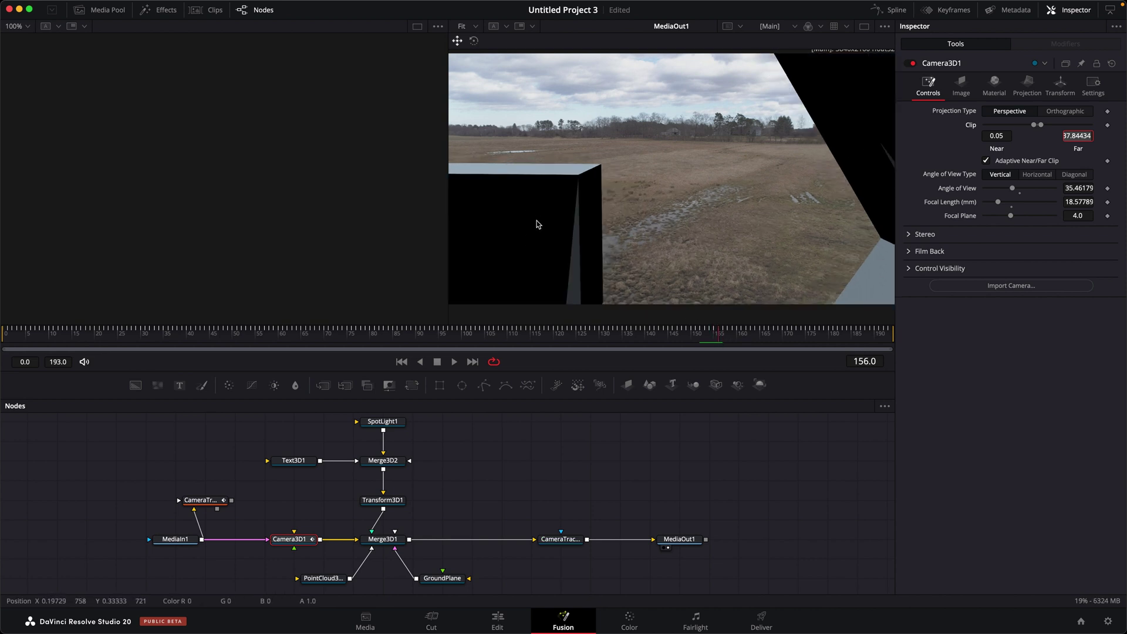
pyautogui.press('Right')
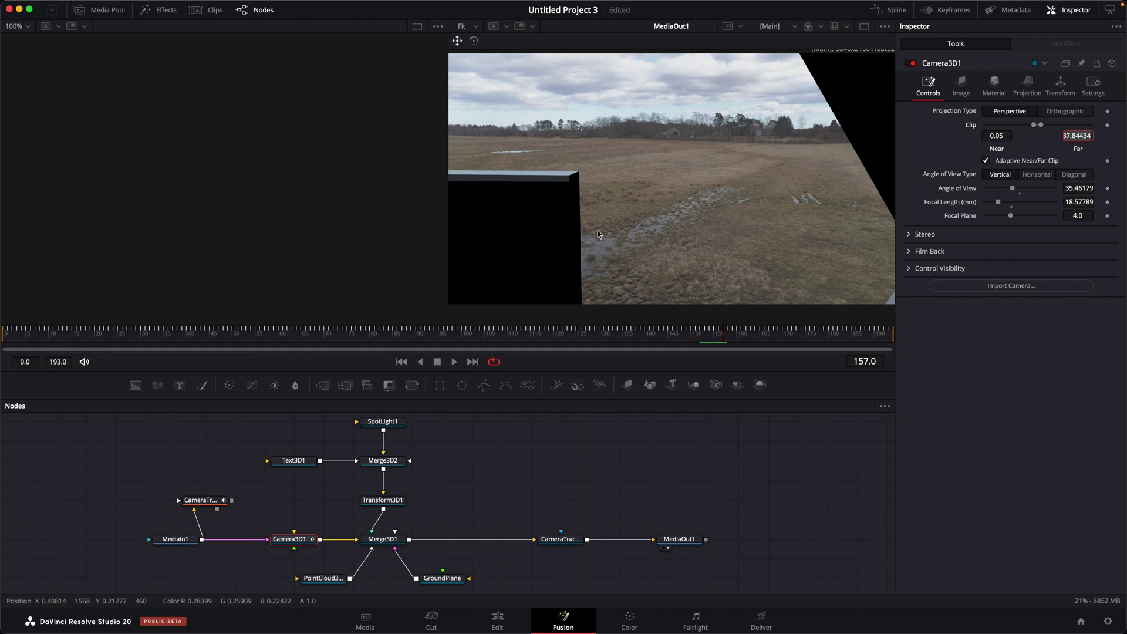
pyautogui.press('Left')
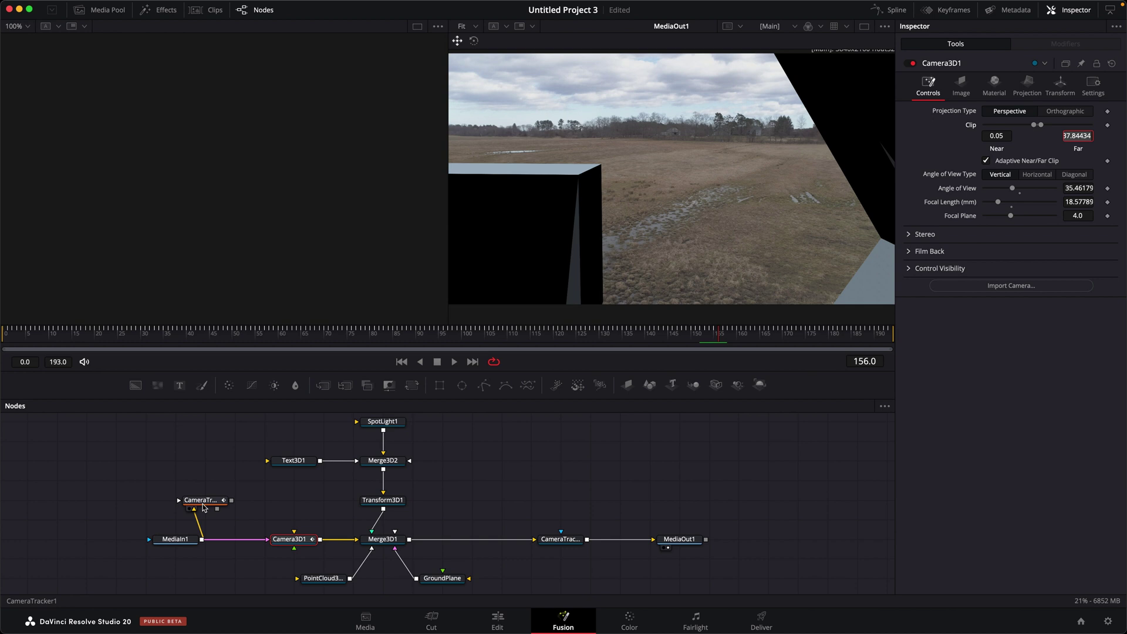
# Show Merge3D1's 3D scene in perspective in a single enlarged viewer
pyautogui.click(862, 26)
pyautogui.moveTo(391, 544); pyautogui.dragTo(467, 174)
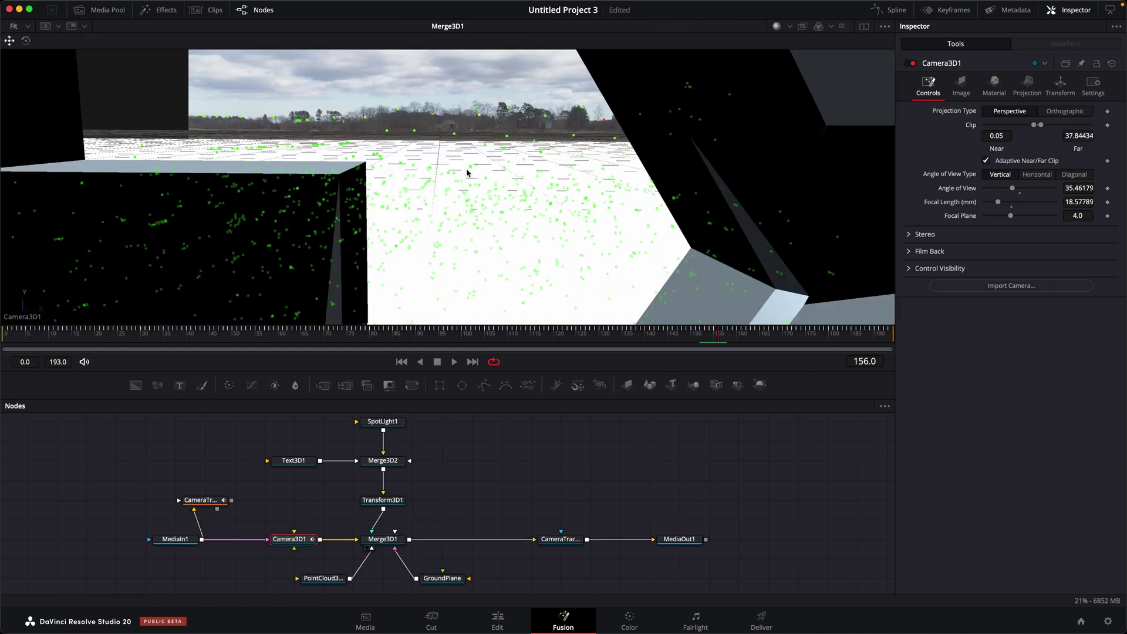
pyautogui.rightClick(512, 204)
pyautogui.click(650, 308)
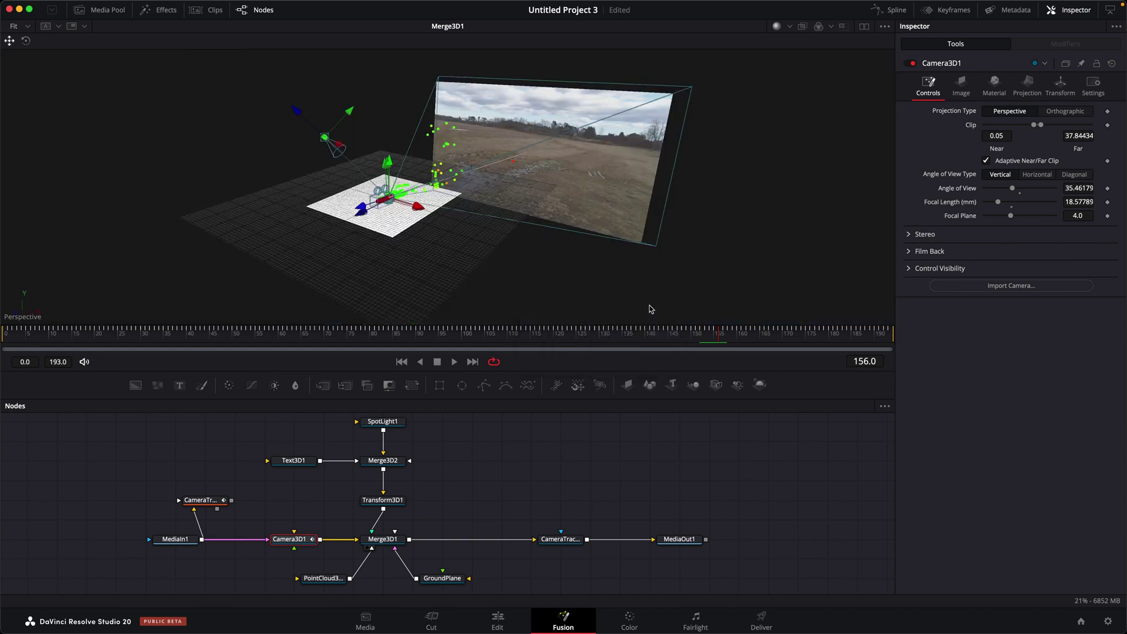
pyautogui.scroll(10, 423, 240)
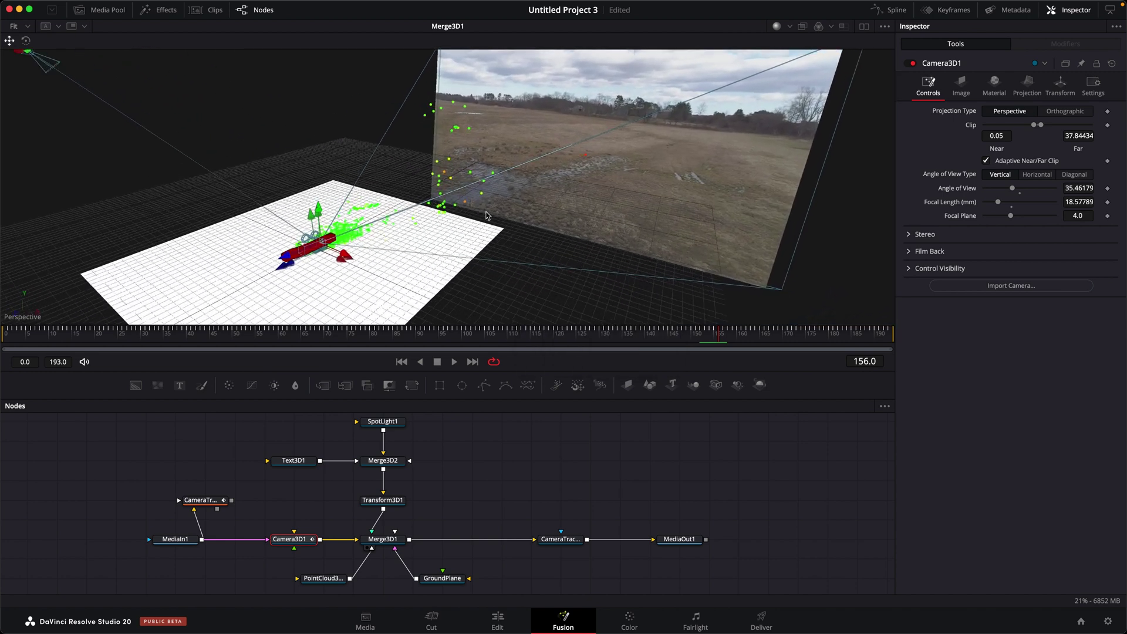
pyautogui.scroll(2, 469, 238)
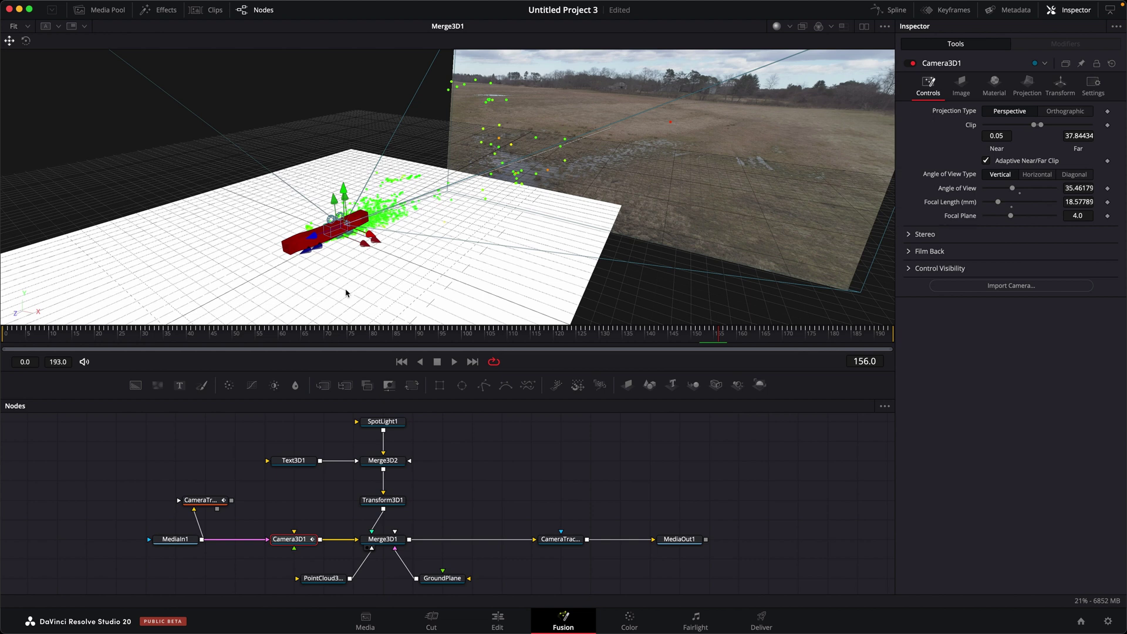
# Set CameraTracker1's export scale from 1.0 to 5.0 and update the previous export
pyautogui.click(204, 502)
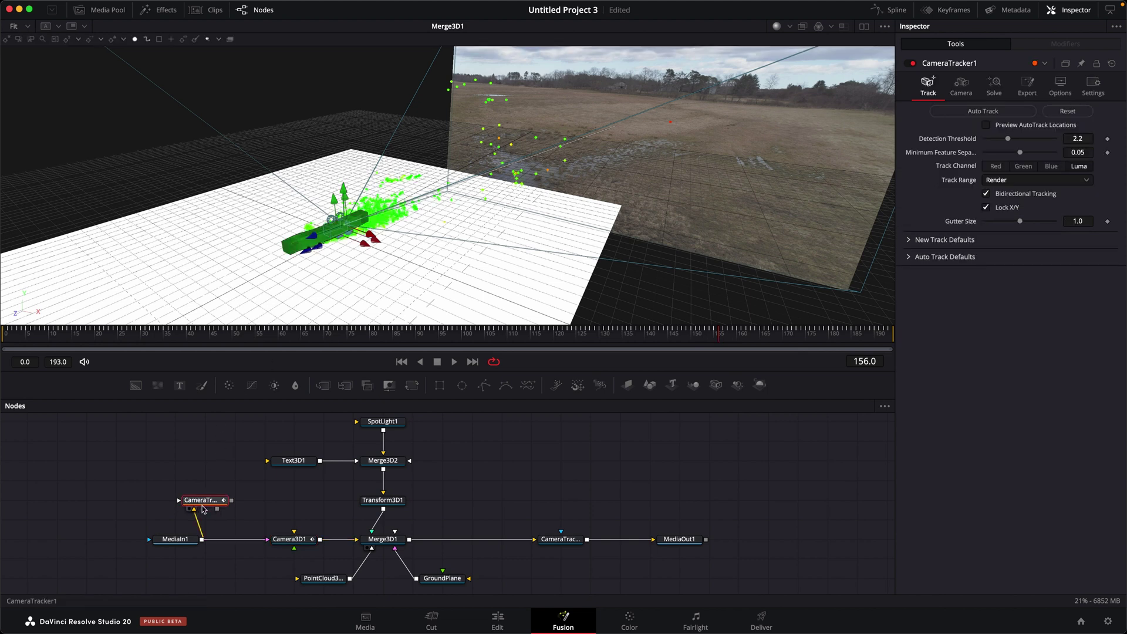
pyautogui.click(1027, 85)
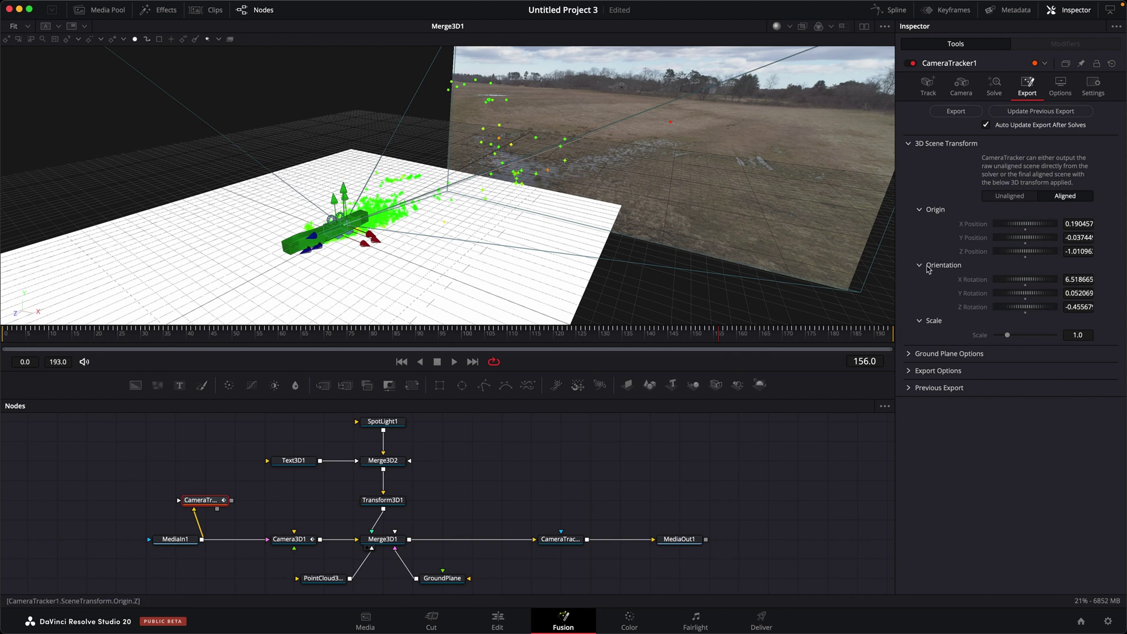
pyautogui.click(1009, 197)
pyautogui.moveTo(1006, 376); pyautogui.dragTo(1053, 376)
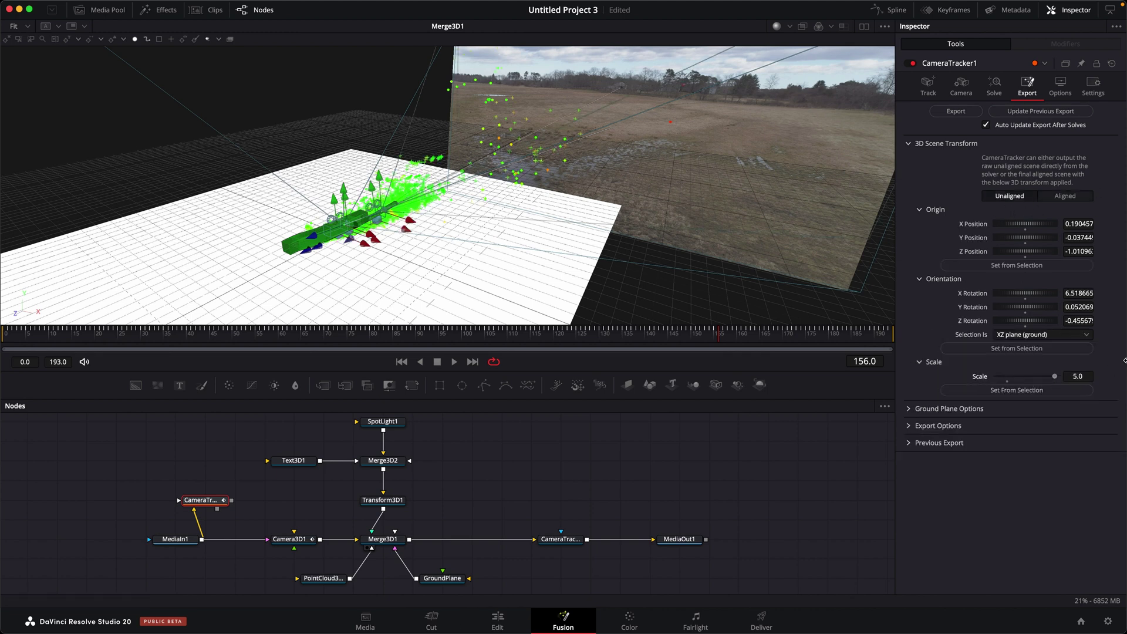
pyautogui.click(1073, 200)
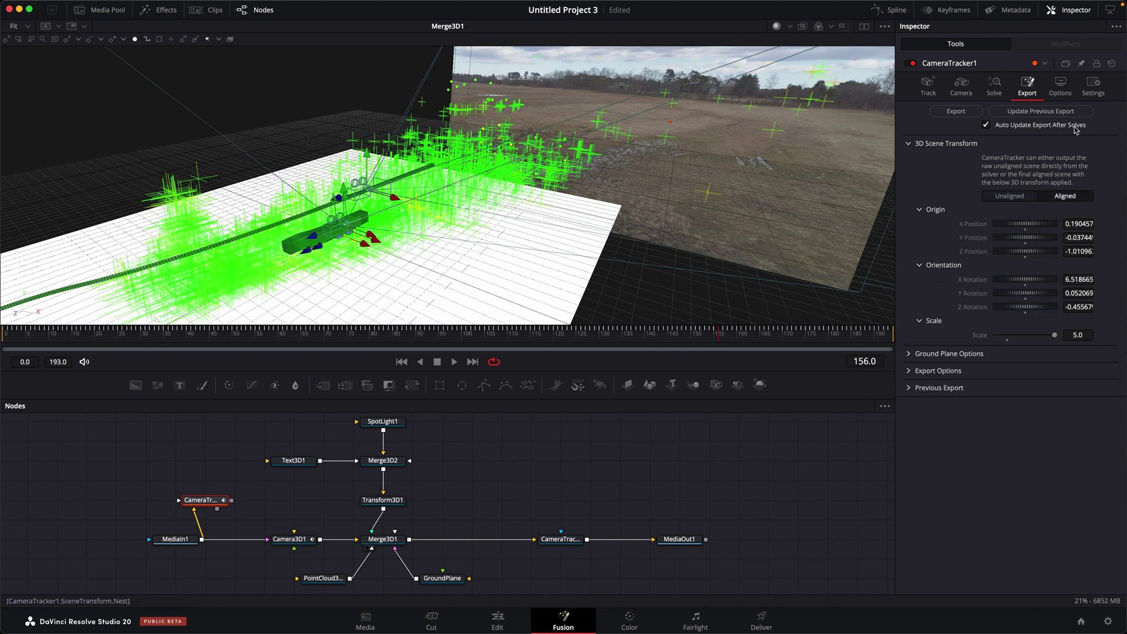
pyautogui.click(1040, 112)
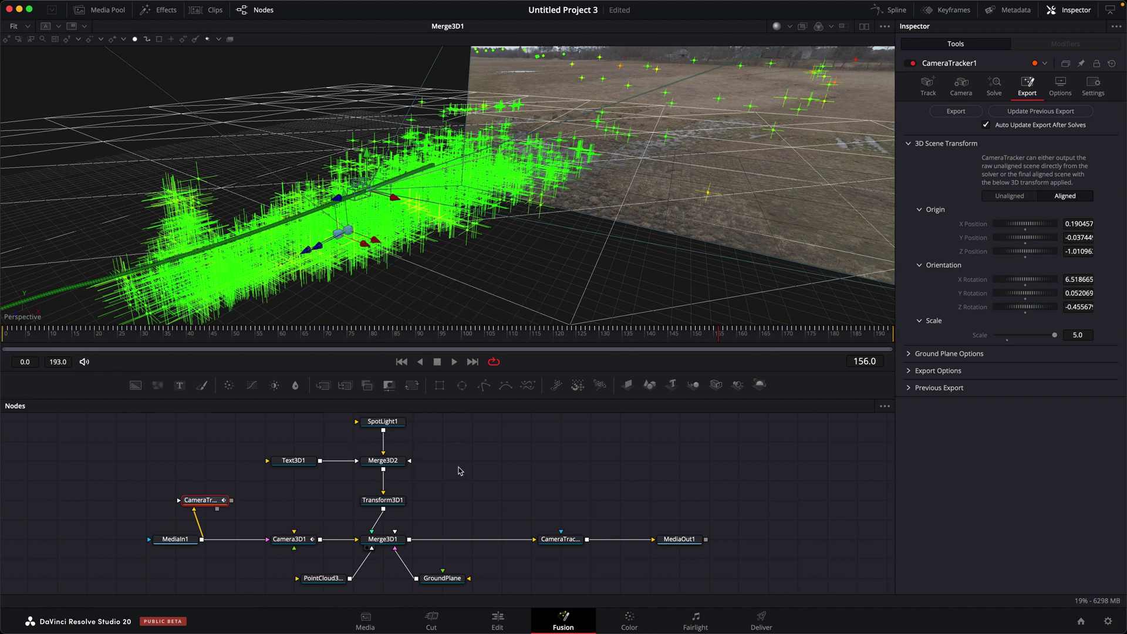
pyautogui.click(478, 491)
pyautogui.scroll(5, 343, 283)
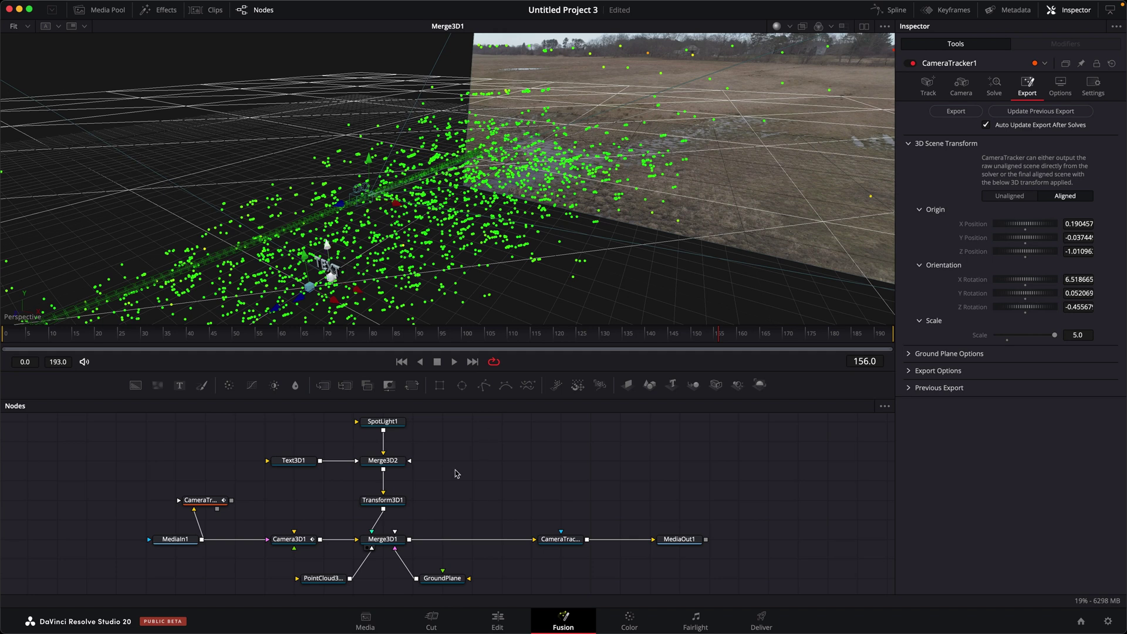
# Look through Camera3D1 in the viewer at an earlier frame of the shot
pyautogui.rightClick(539, 291)
pyautogui.click(573, 335)
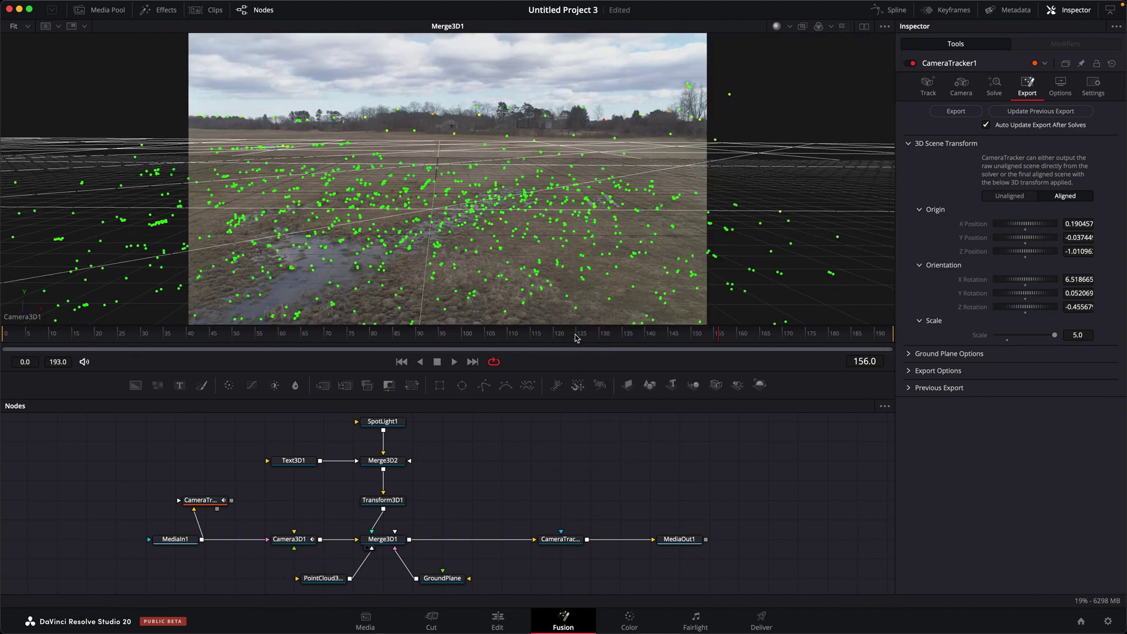
pyautogui.moveTo(574, 338)
pyautogui.mouseDown()
pyautogui.moveTo(499, 350)
pyautogui.moveTo(540, 349)
pyautogui.mouseUp()
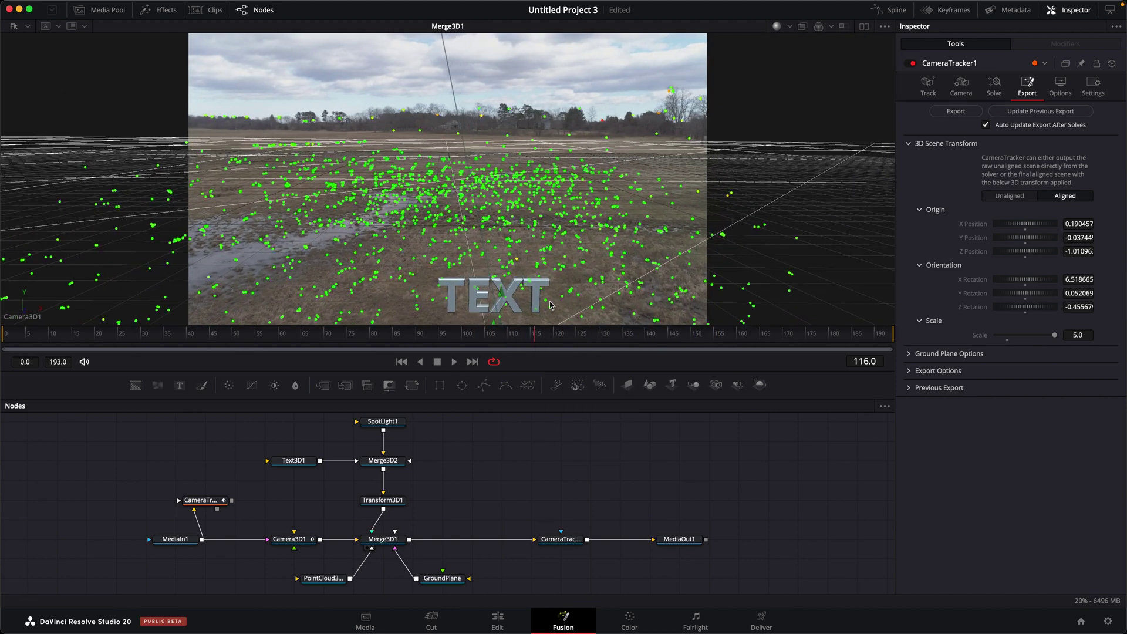
# Paste a tracked point's position (0.27, -0.02, -1.21) into Transform3D1's Translation
pyautogui.rightClick(517, 262)
pyautogui.moveTo(555, 423)
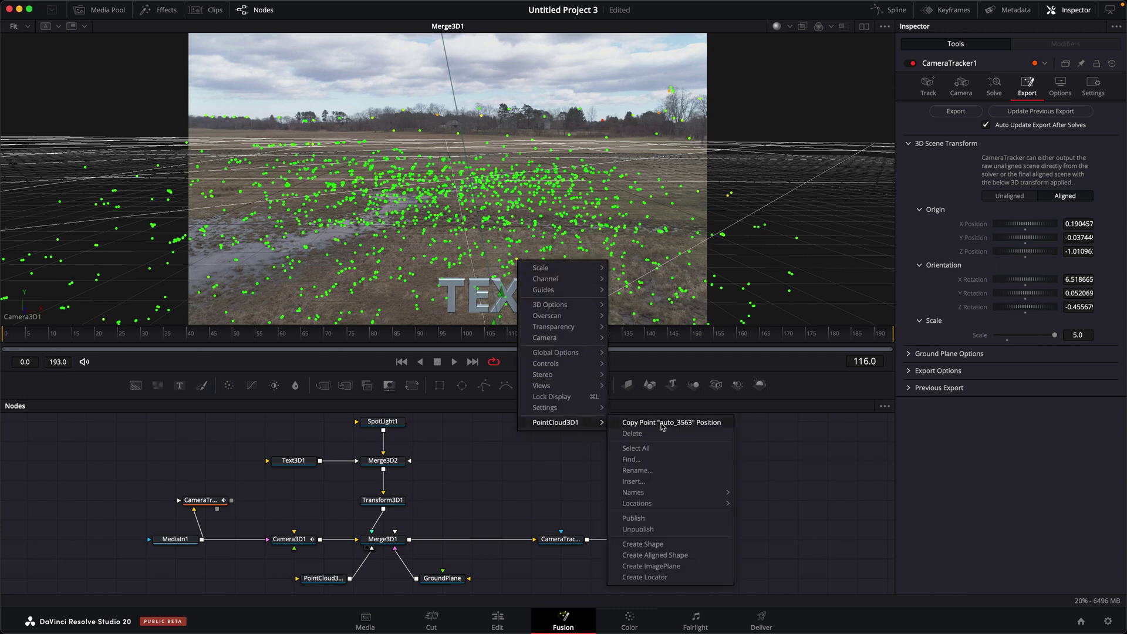
pyautogui.click(664, 427)
pyautogui.click(384, 504)
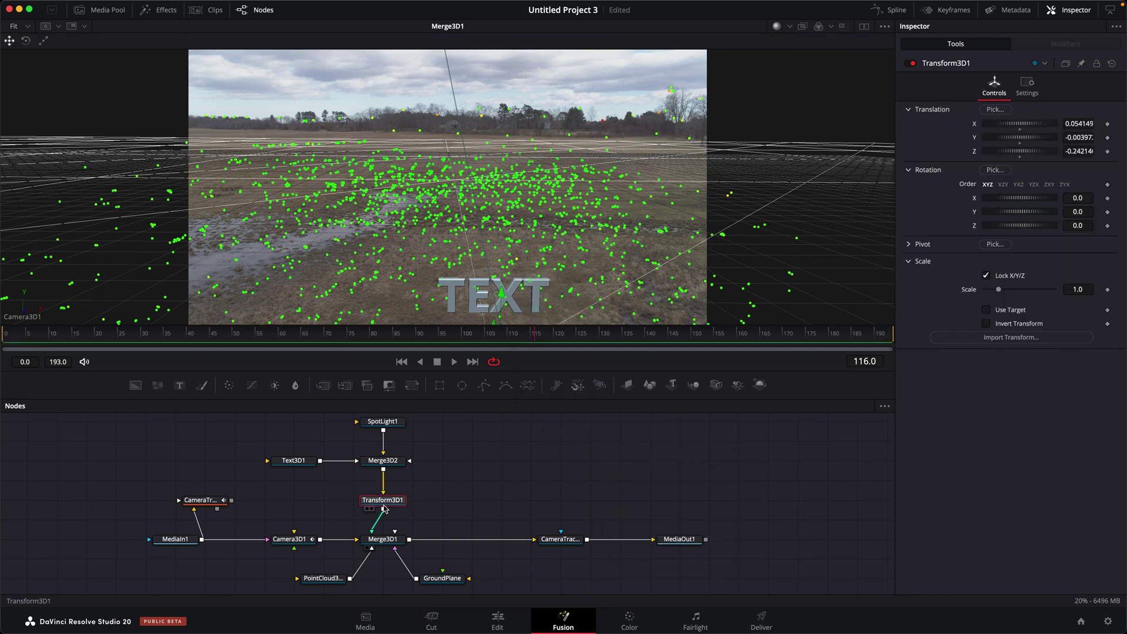
pyautogui.rightClick(934, 113)
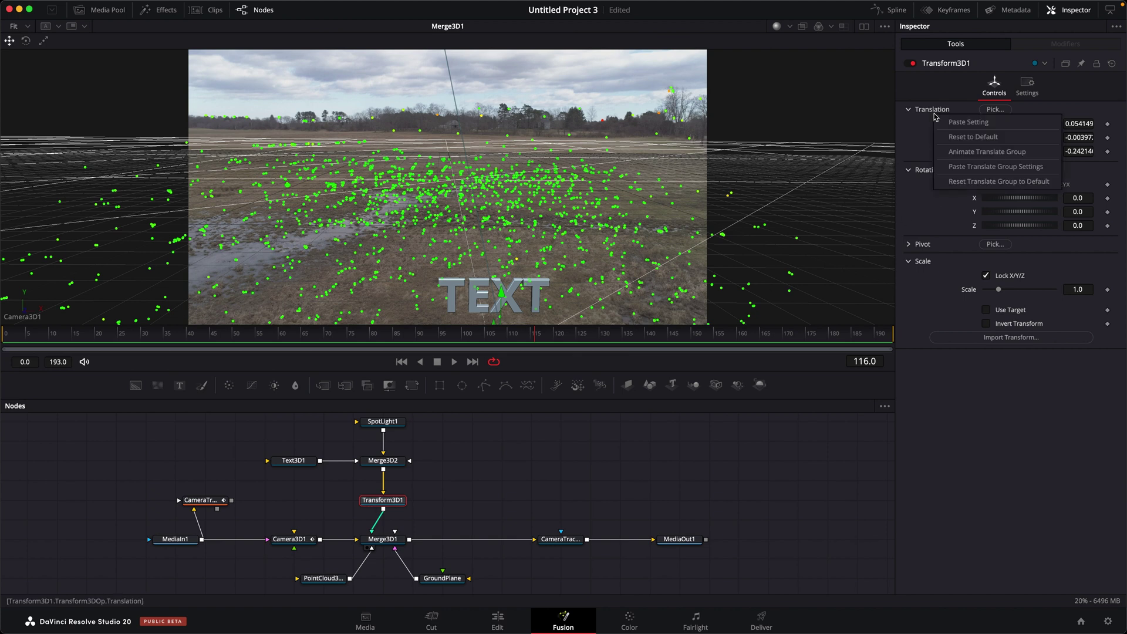
pyautogui.click(971, 173)
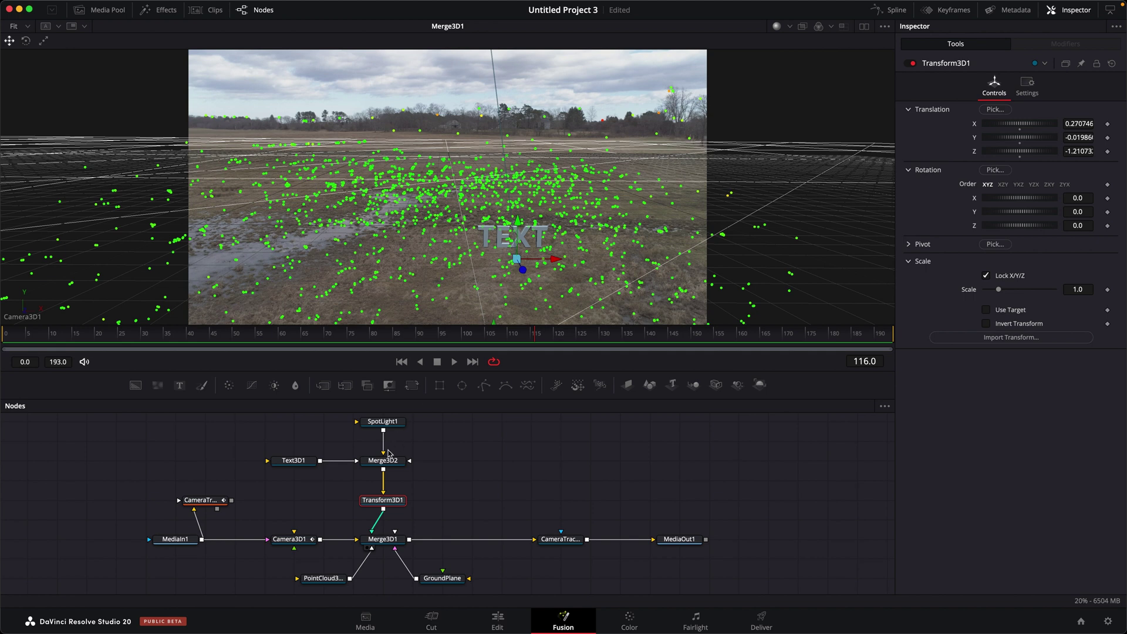
# Set Text3D1's Size to 0.8
pyautogui.click(312, 462)
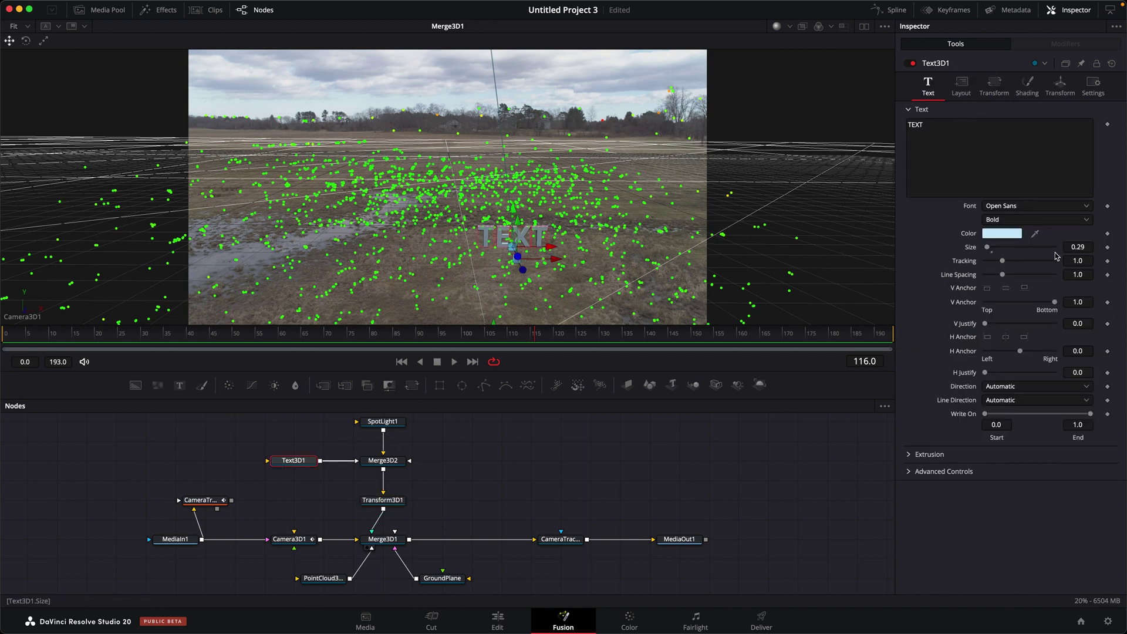
pyautogui.click(1076, 247)
pyautogui.write('0.65')
pyautogui.press('Return')
pyautogui.write('0.8')
pyautogui.press('Return')
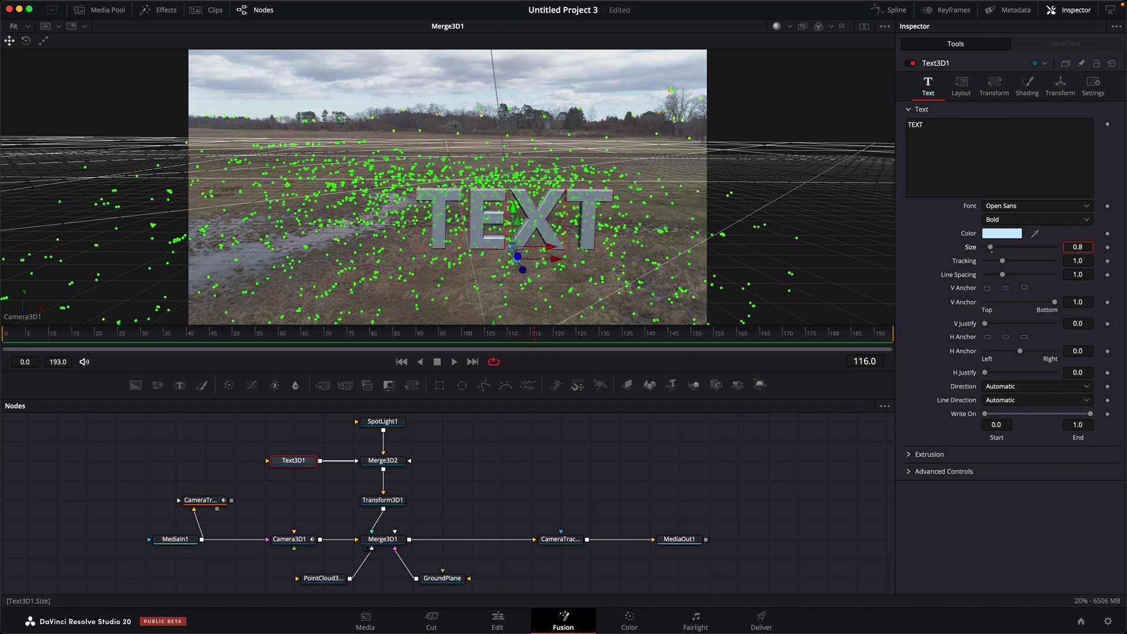
# Raise Text3D1's Translation Y to 0.528 and scrub to frames where letters turn dark
pyautogui.click(1060, 84)
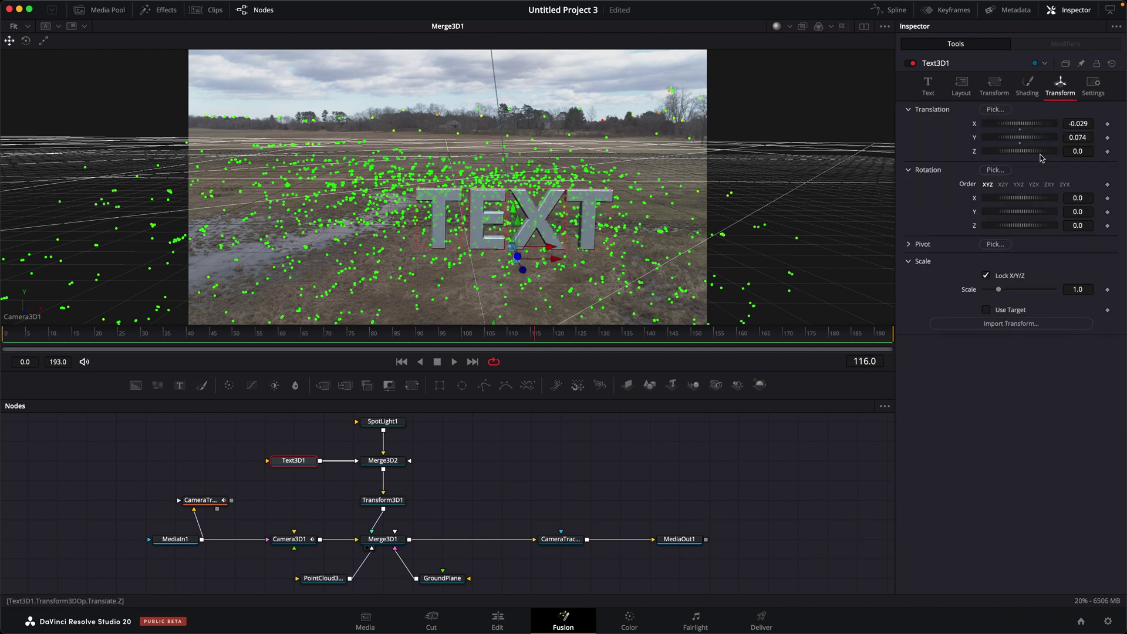
pyautogui.press('space')
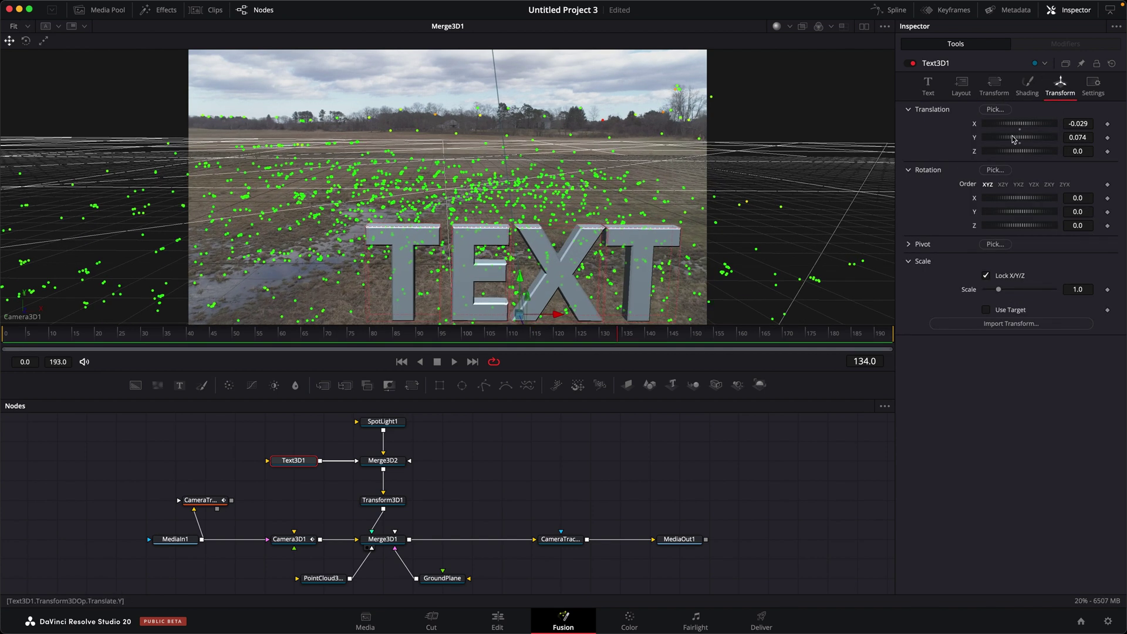
pyautogui.moveTo(1018, 138); pyautogui.dragTo(1004, 125)
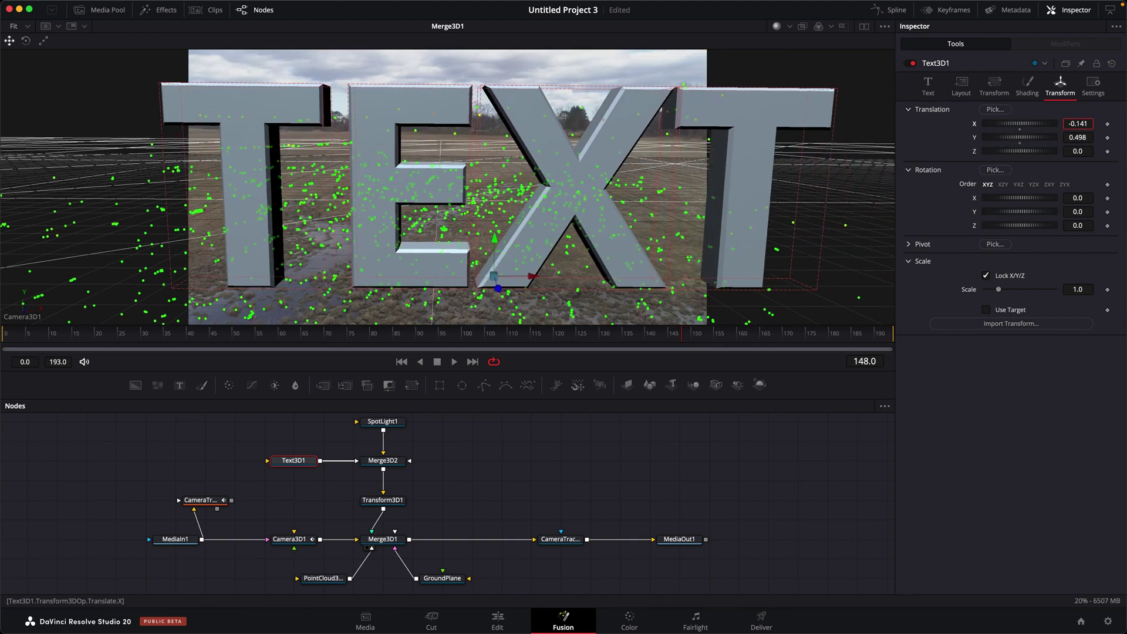
pyautogui.moveTo(685, 341); pyautogui.dragTo(708, 339)
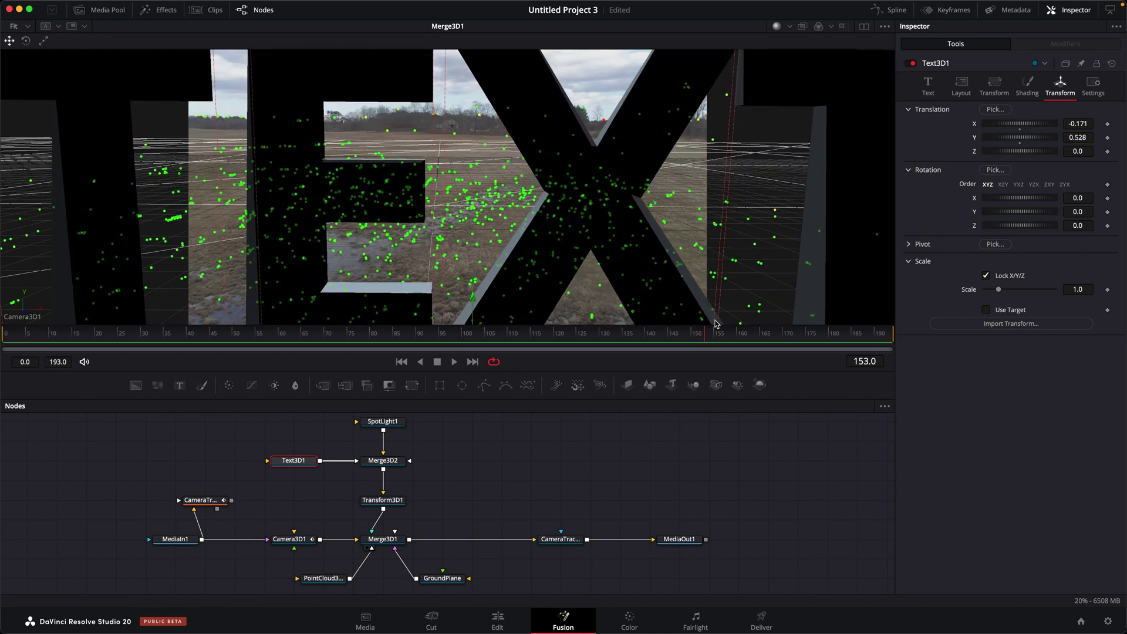
pyautogui.moveTo(713, 340)
pyautogui.mouseDown()
pyautogui.moveTo(689, 340)
pyautogui.moveTo(702, 340)
pyautogui.mouseUp()
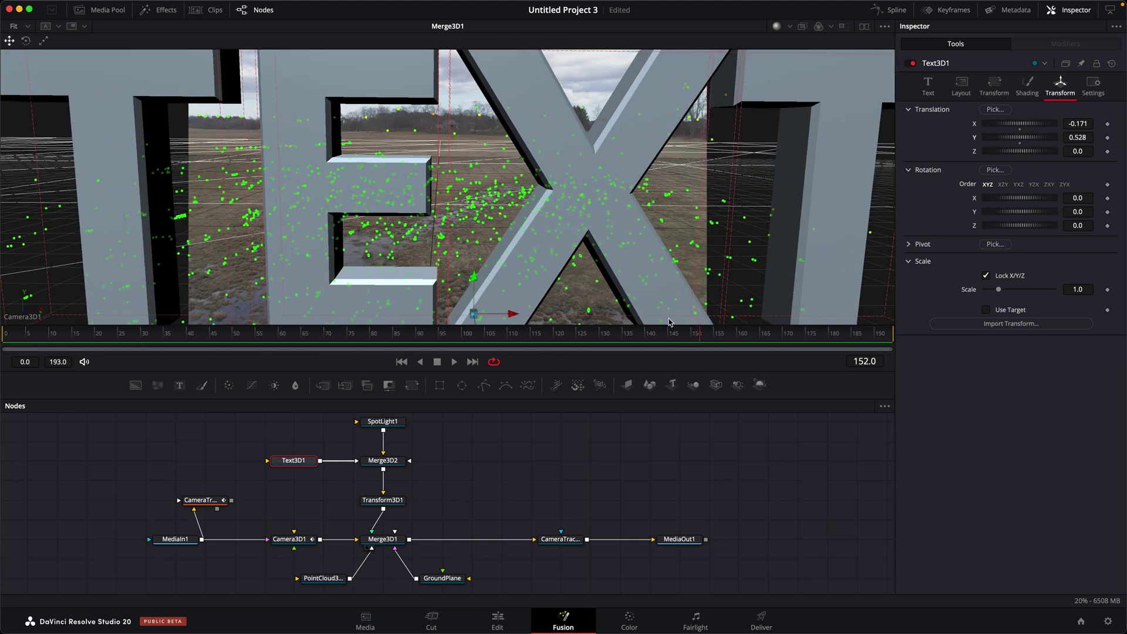
pyautogui.press('Right')
# Re-enter Camera3D1's Clip Near as 0.05 and scrub ahead to check close-up frames
pyautogui.click(290, 539)
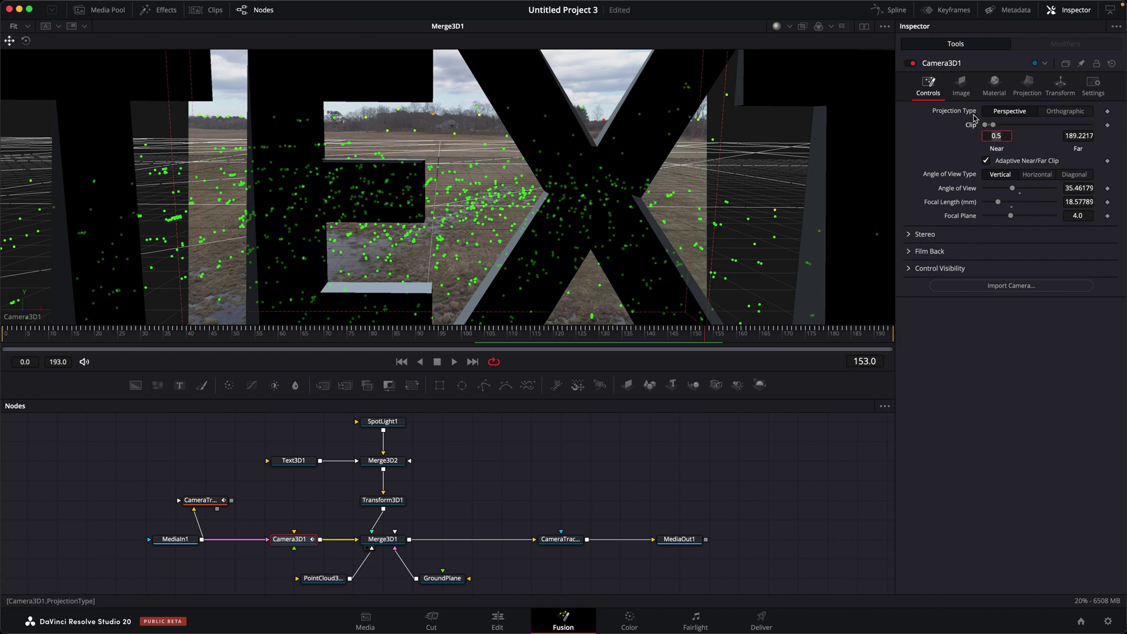
pyautogui.write('.05')
pyautogui.press('Tab')
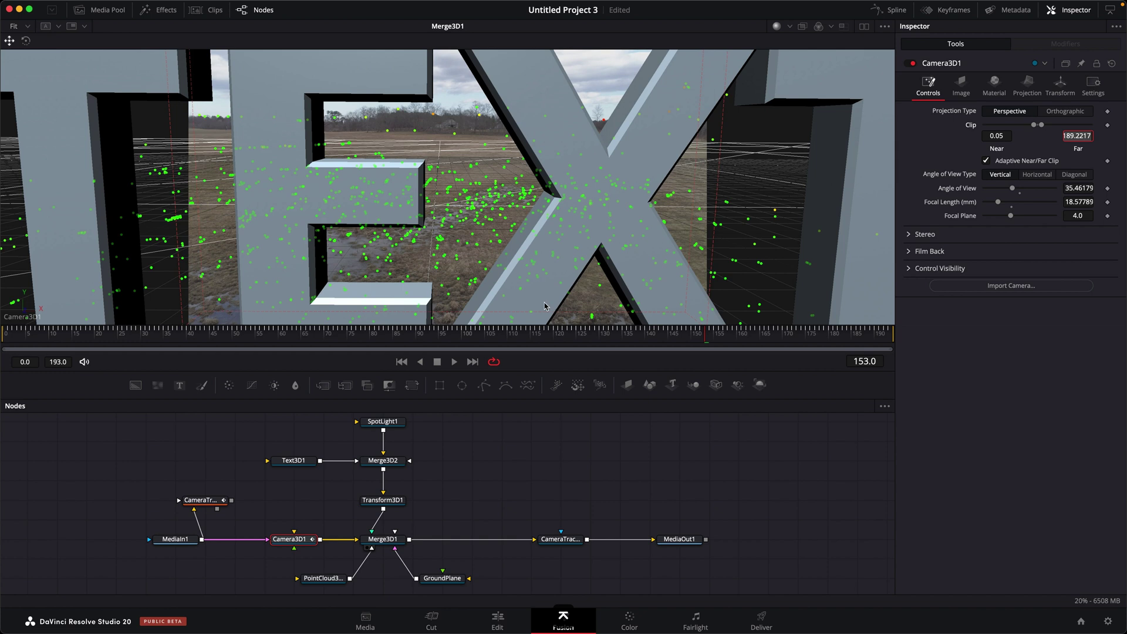
pyautogui.moveTo(709, 338)
pyautogui.mouseDown()
pyautogui.moveTo(738, 343)
pyautogui.moveTo(710, 346)
pyautogui.mouseUp()
pyautogui.click(667, 547)
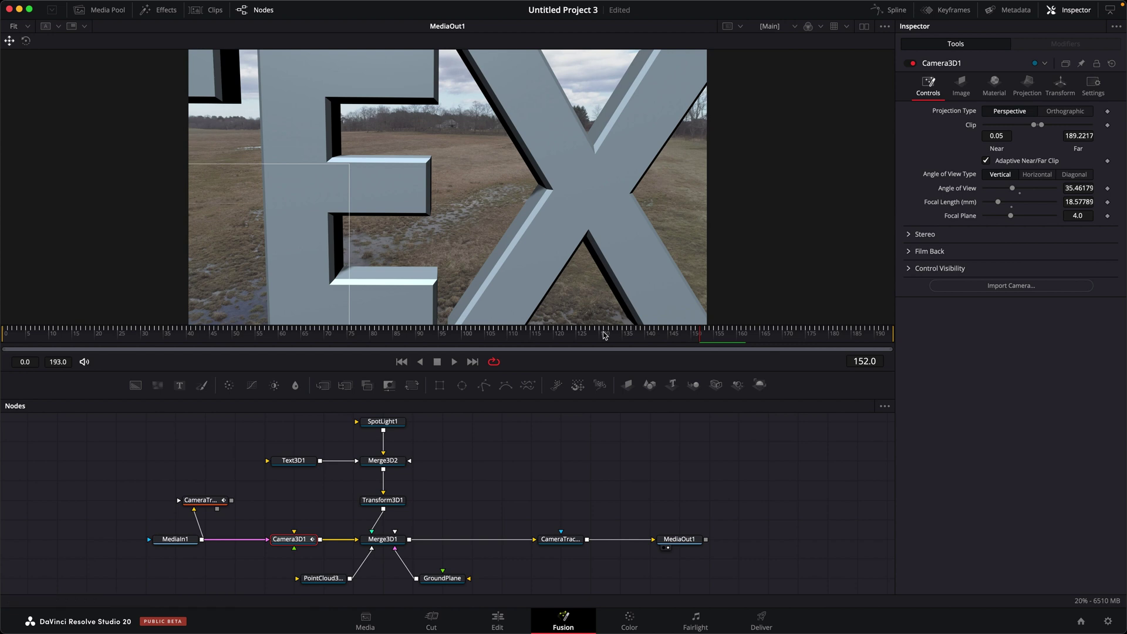
pyautogui.click(559, 539)
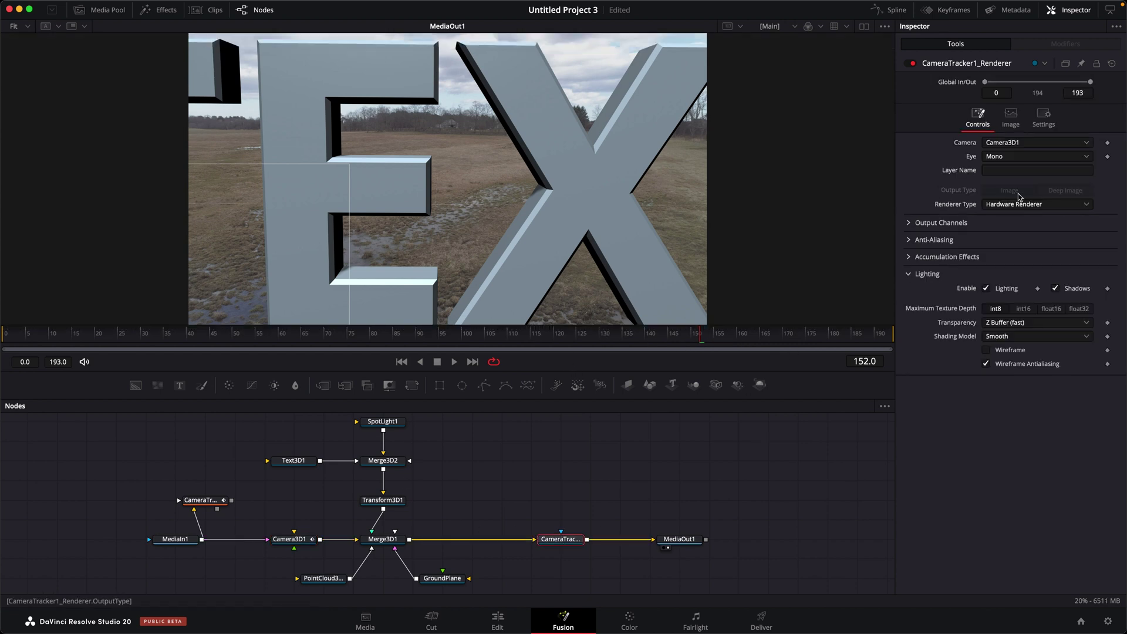
pyautogui.click(1012, 204)
pyautogui.click(1012, 244)
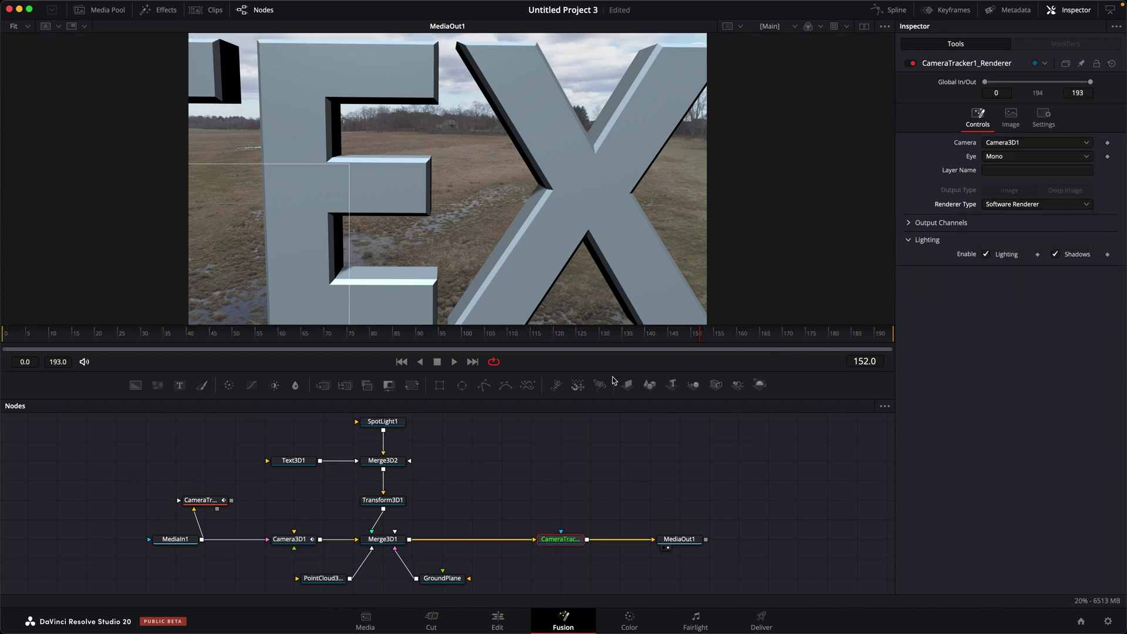
pyautogui.moveTo(697, 341); pyautogui.dragTo(724, 339)
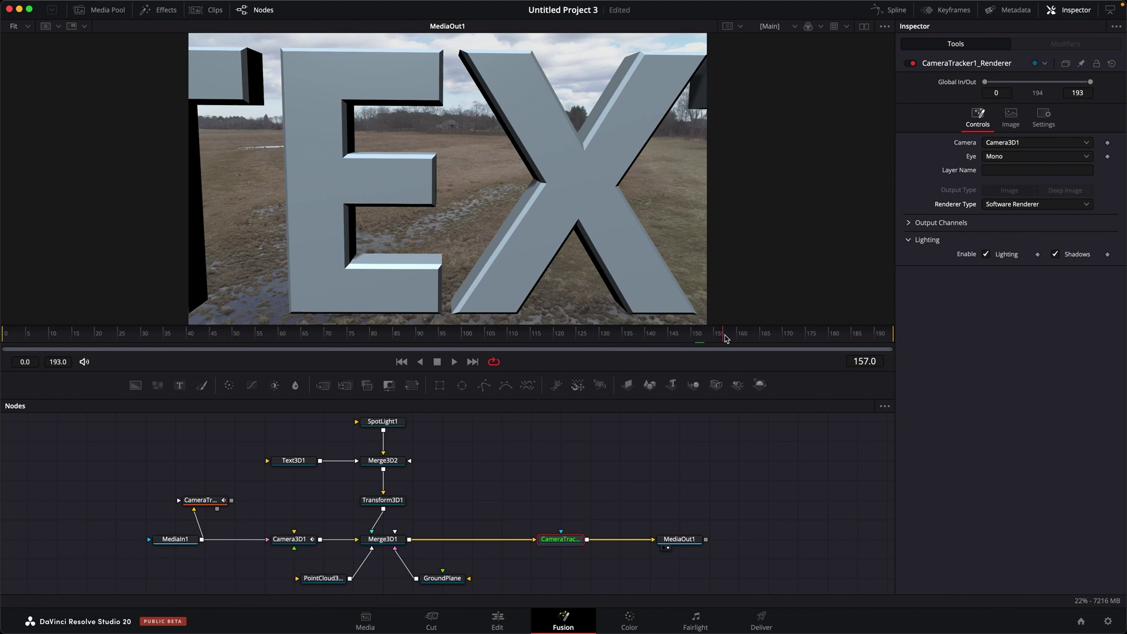
pyautogui.moveTo(724, 338); pyautogui.dragTo(631, 342)
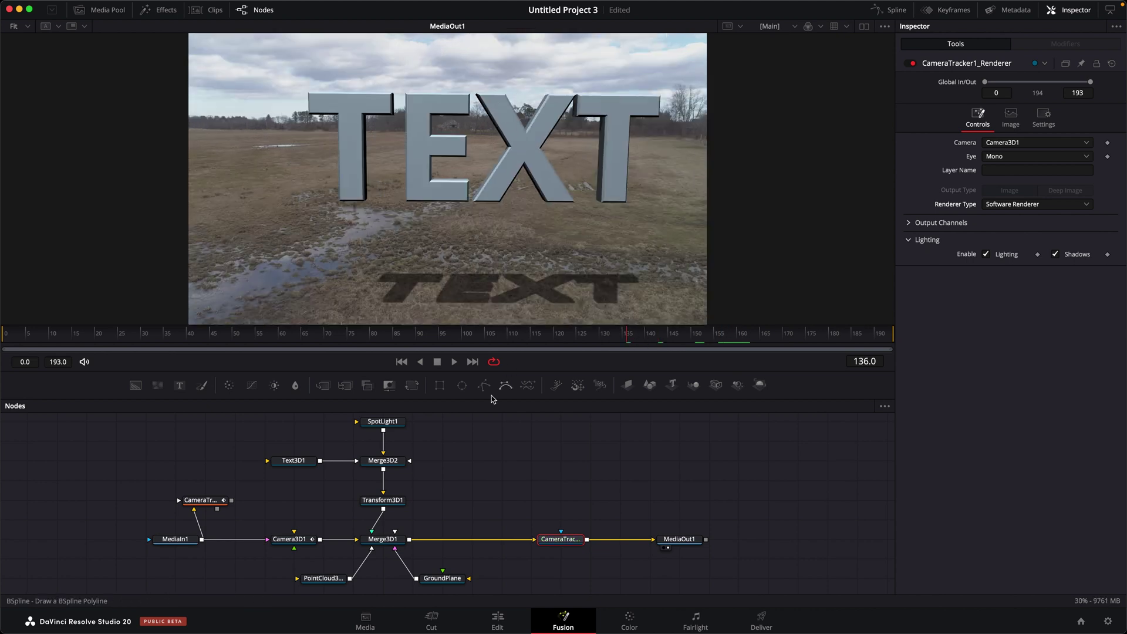
pyautogui.moveTo(712, 346); pyautogui.dragTo(745, 340)
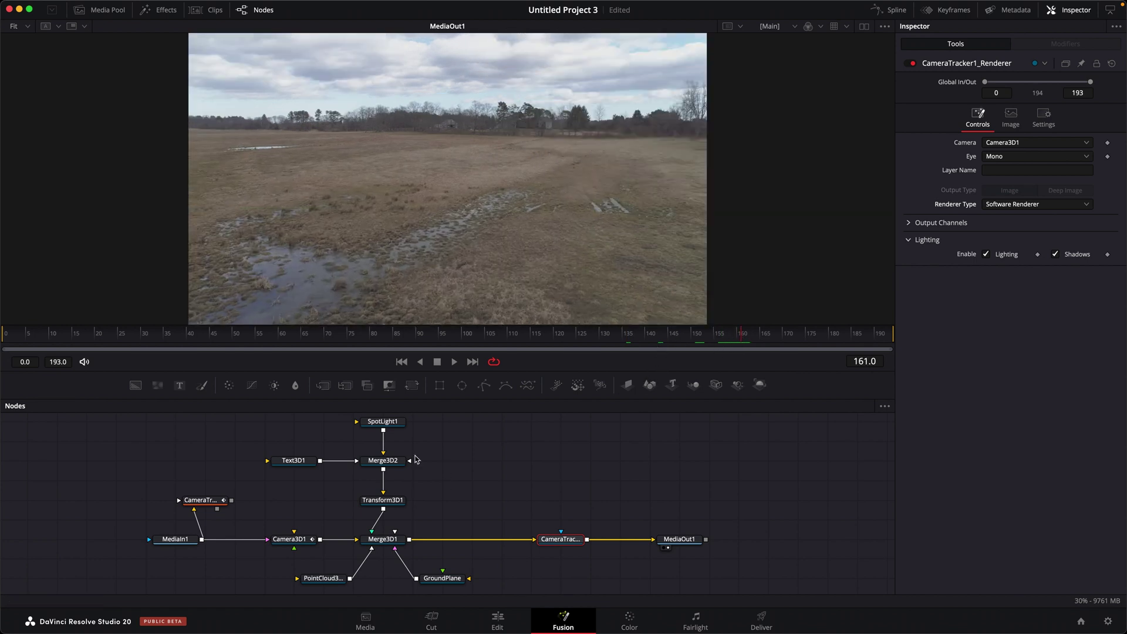
pyautogui.moveTo(742, 340); pyautogui.dragTo(724, 344)
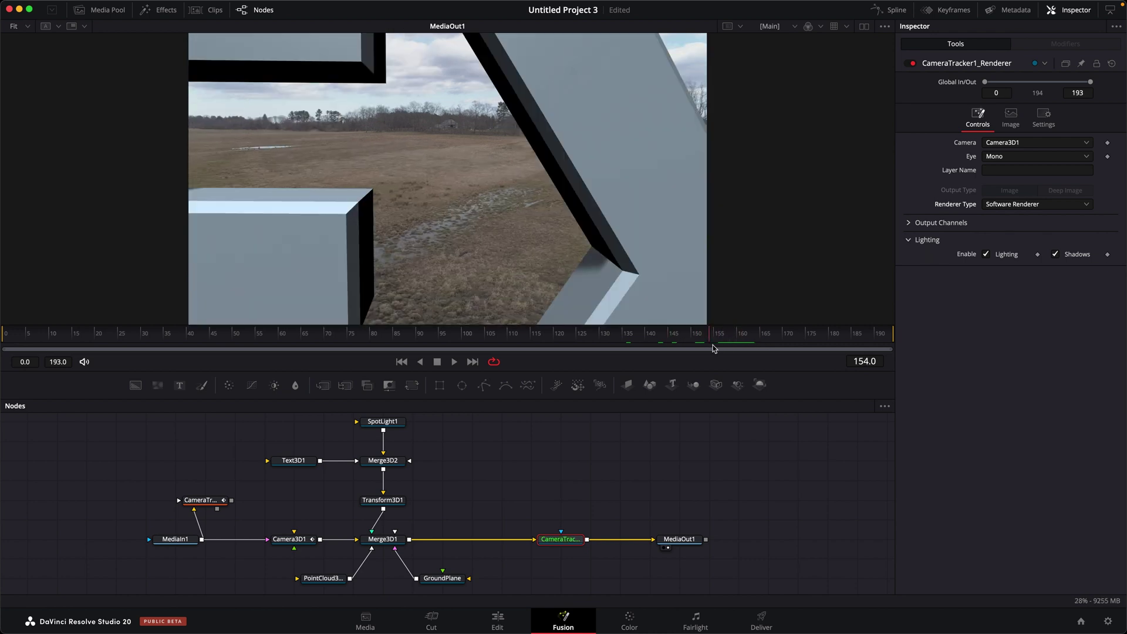
pyautogui.moveTo(724, 343); pyautogui.dragTo(714, 345)
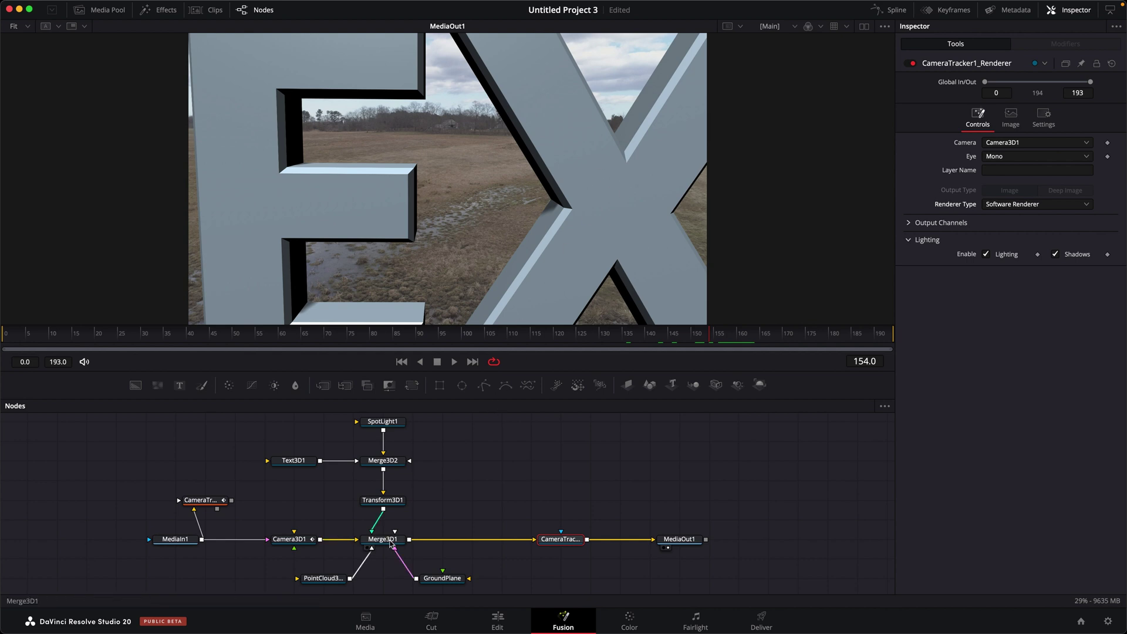
# With Merge3D1 viewed, move Text3D1 to Translation X -0.301 and Y 0.581
pyautogui.moveTo(391, 544); pyautogui.dragTo(524, 248)
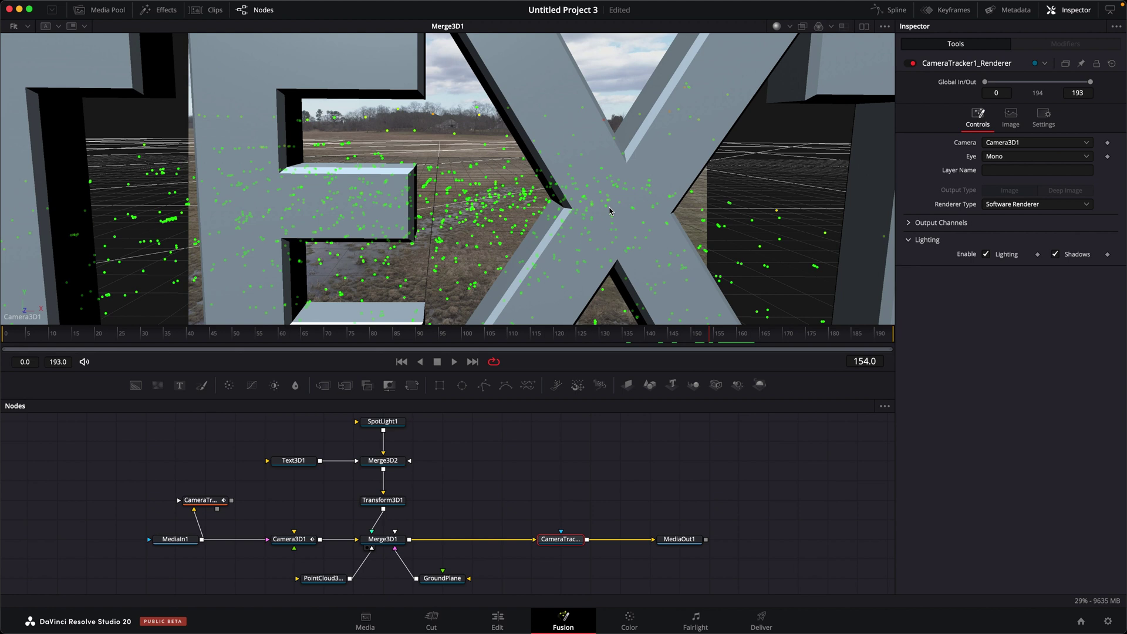
pyautogui.press('Right')
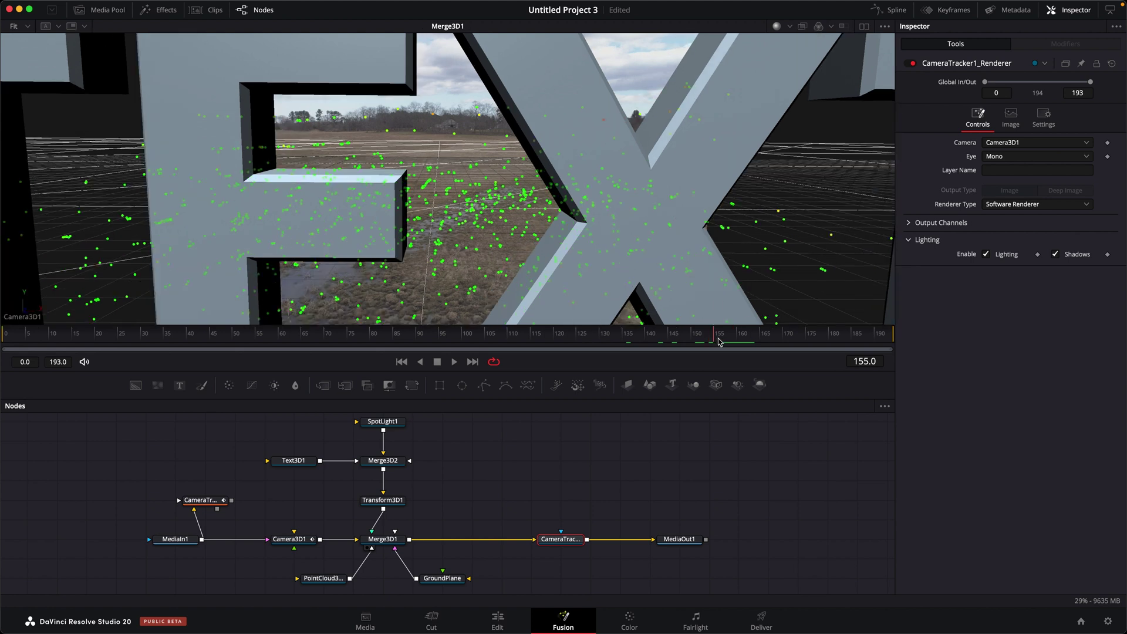
pyautogui.press('Right')
pyautogui.click(300, 468)
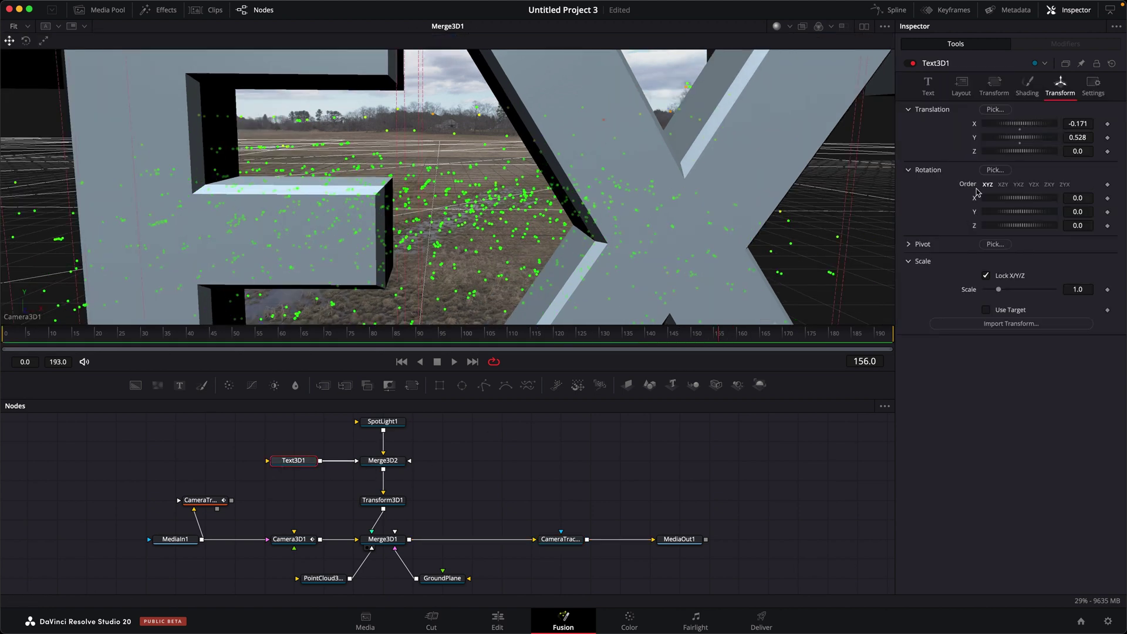
pyautogui.moveTo(1092, 126); pyautogui.dragTo(1025, 150)
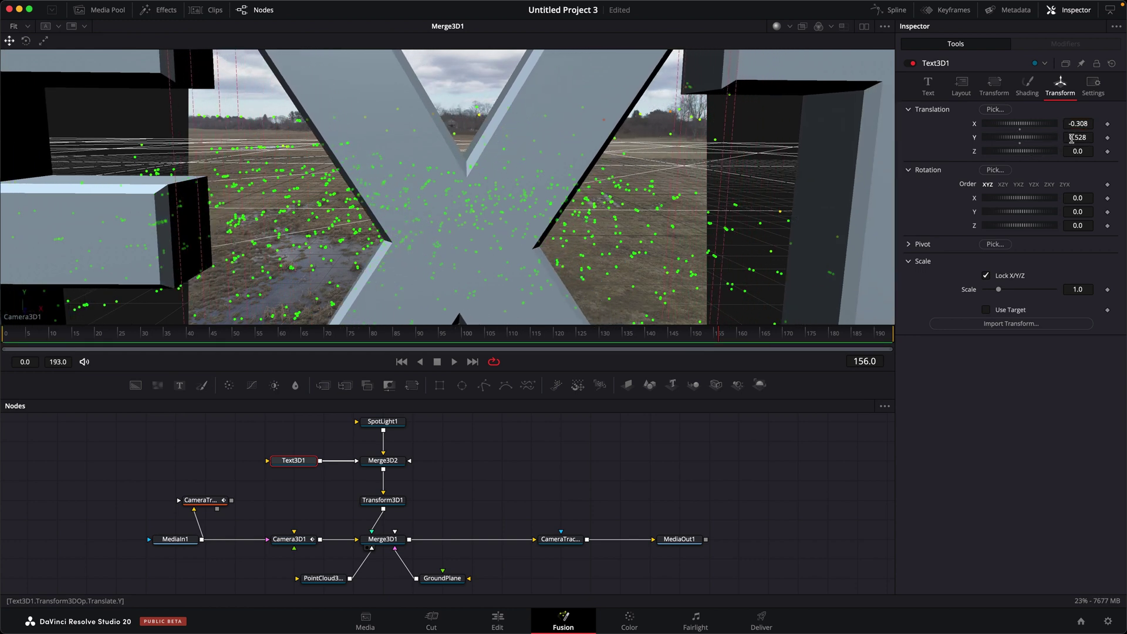
pyautogui.moveTo(1071, 138); pyautogui.dragTo(1091, 138)
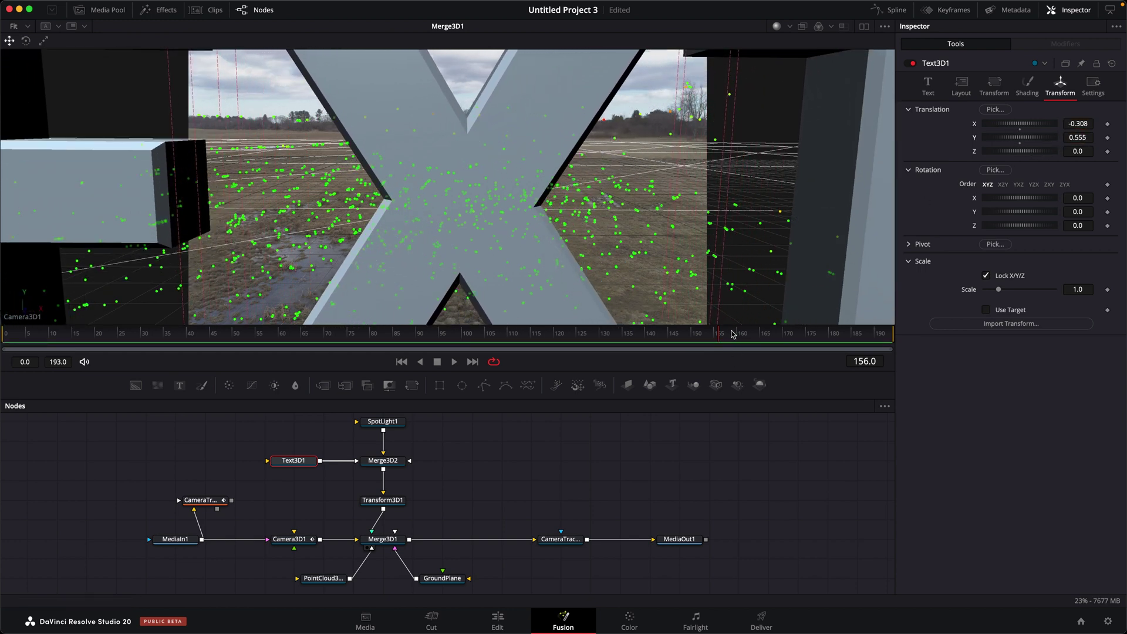
pyautogui.moveTo(731, 334); pyautogui.dragTo(737, 338)
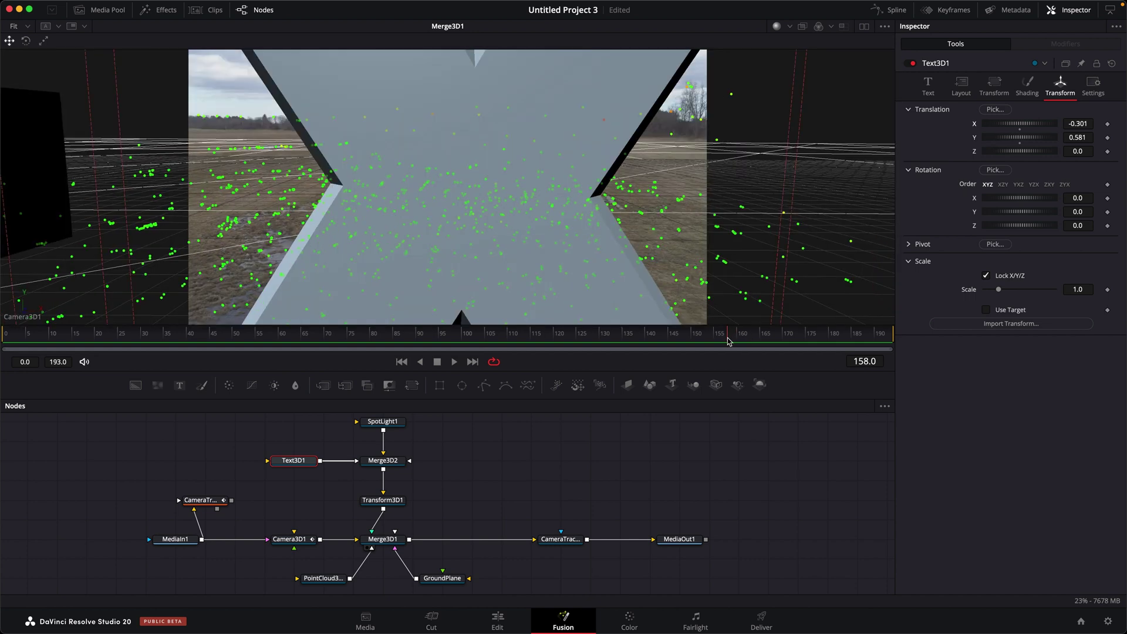
pyautogui.moveTo(737, 338); pyautogui.dragTo(729, 341)
# View MediaOut1 and scrub around the frames where the camera passes the text
pyautogui.click(669, 547)
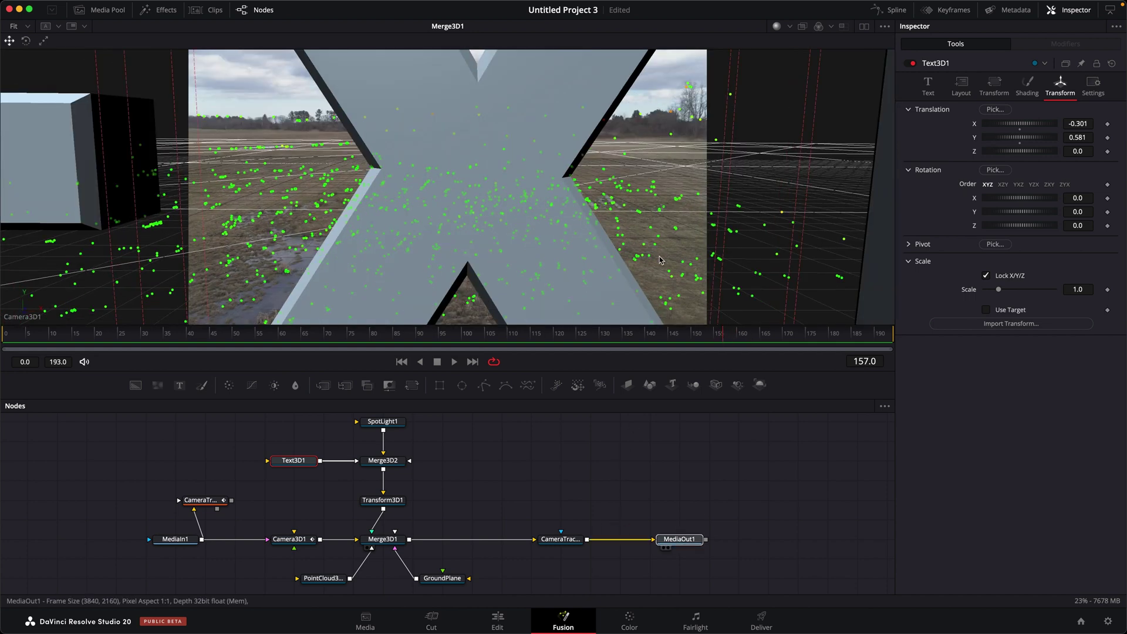
pyautogui.click(734, 339)
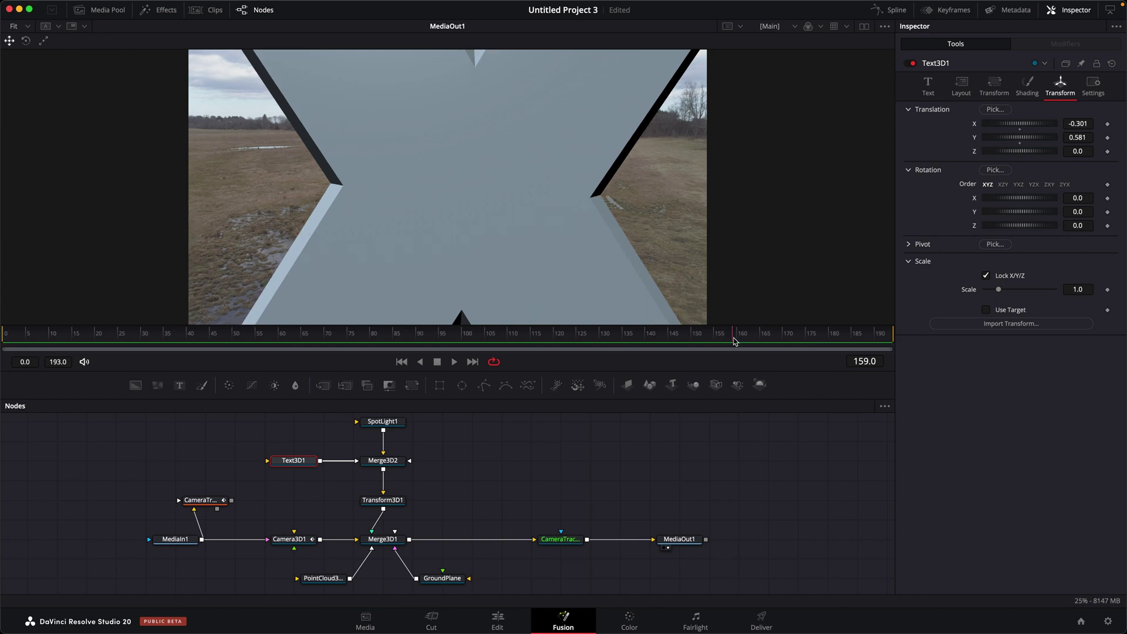
pyautogui.moveTo(733, 341); pyautogui.dragTo(739, 341)
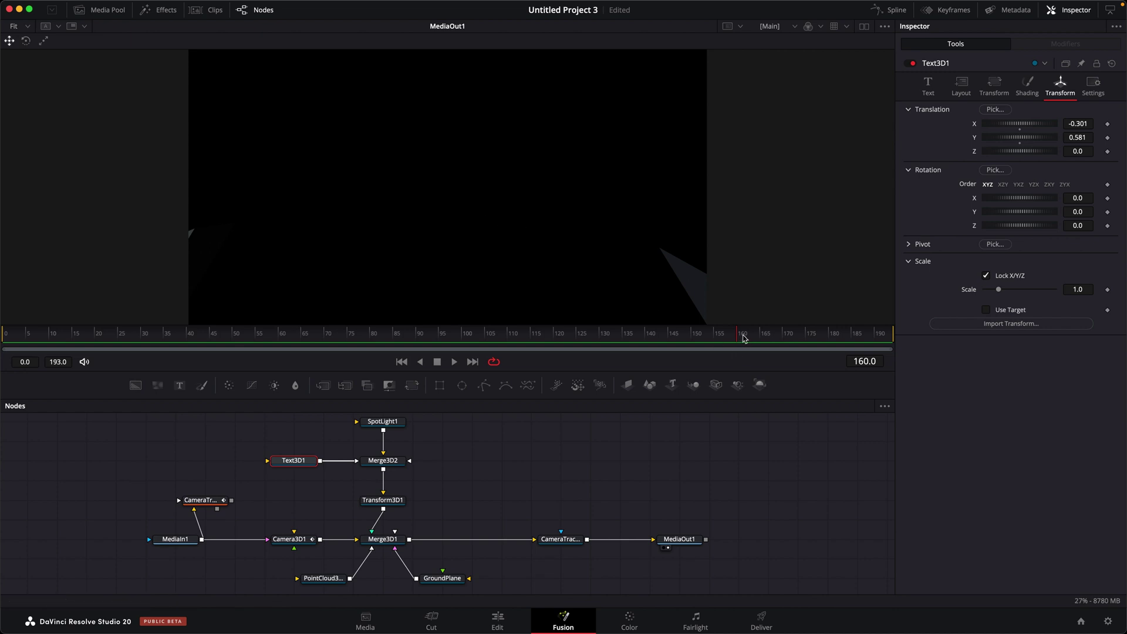
pyautogui.moveTo(742, 336); pyautogui.dragTo(714, 339)
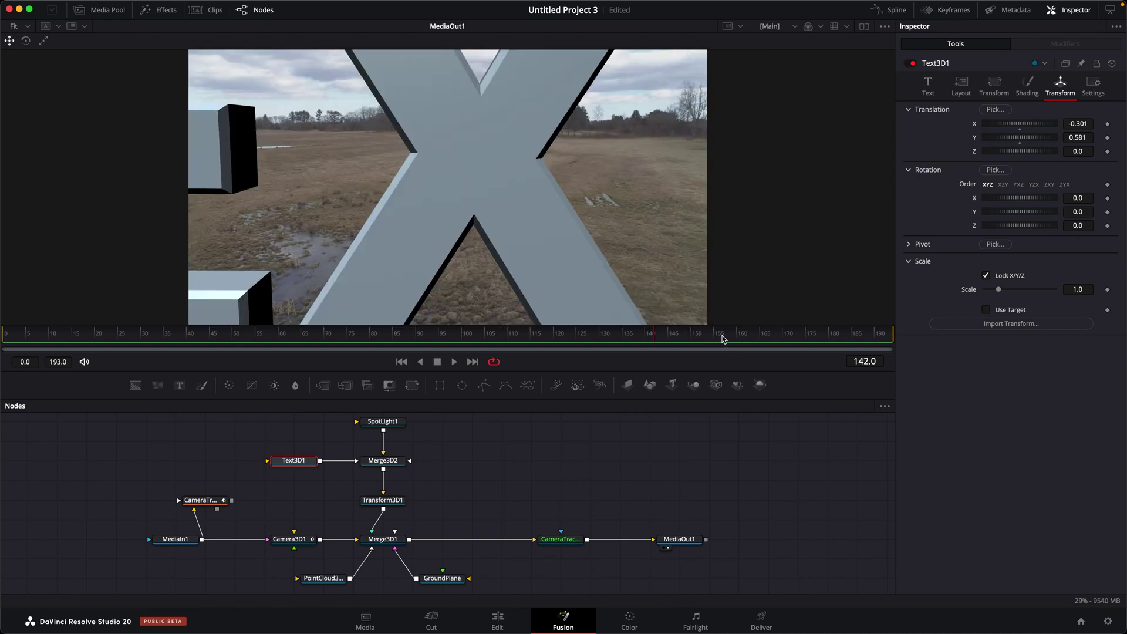
# Insert a SoftClip node after Merge3D1 via the Shift+Space tool search
pyautogui.click(719, 337)
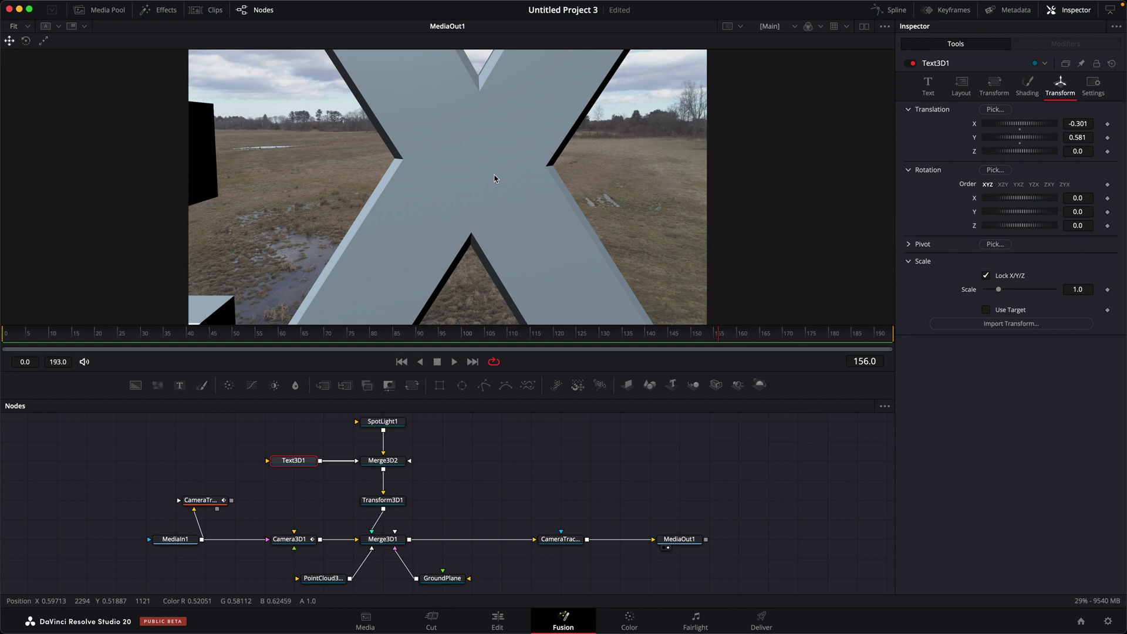
pyautogui.hotkey('shift', 'space')
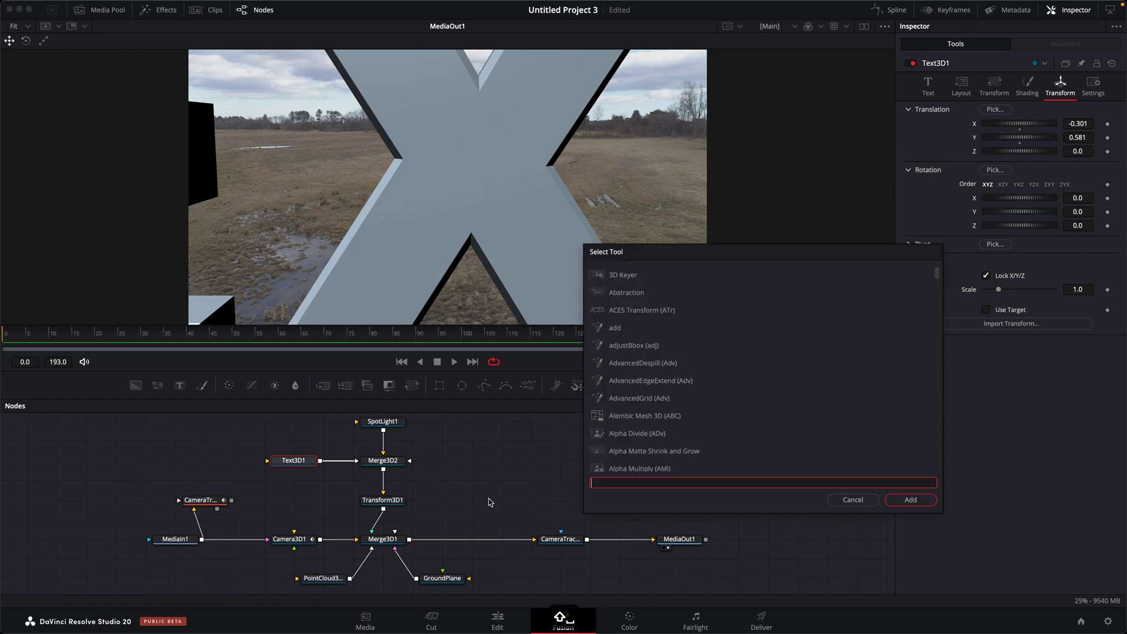
pyautogui.write('sof')
pyautogui.press('Down')
pyautogui.press('Return')
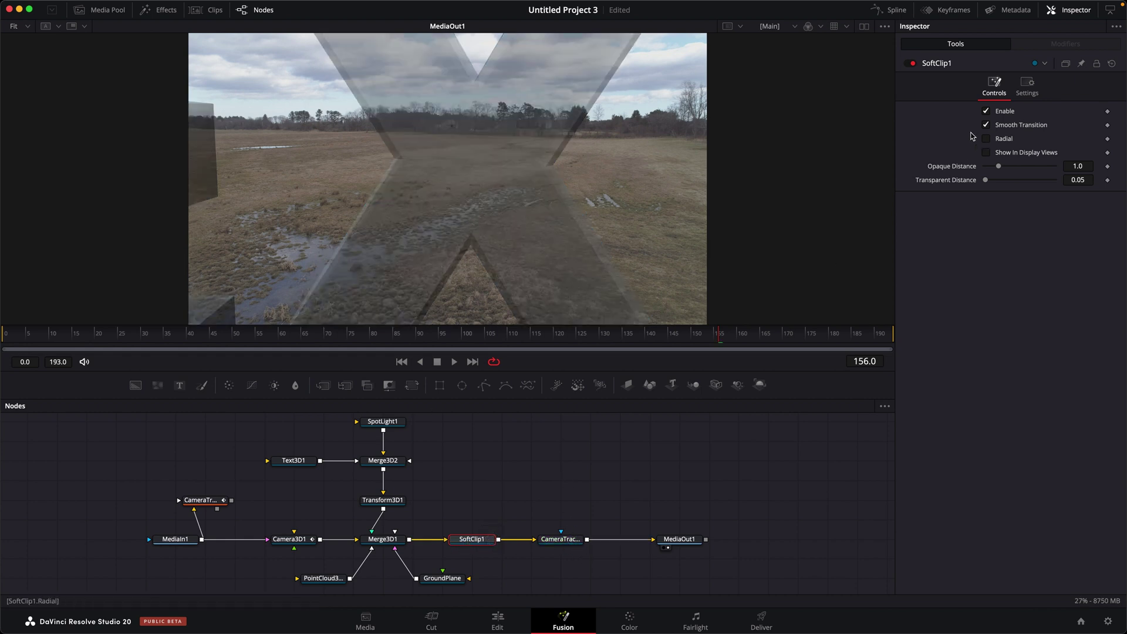
# Toggle SoftClip1's Radial option on and off, then scrub ahead to check the fade
pyautogui.click(1003, 141)
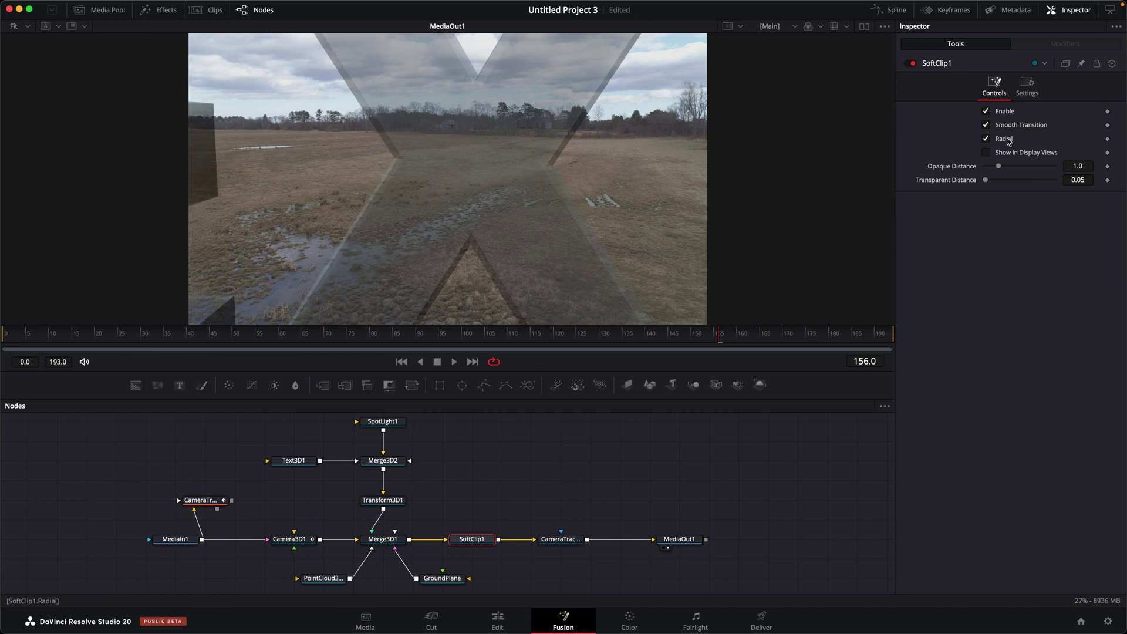
pyautogui.click(998, 139)
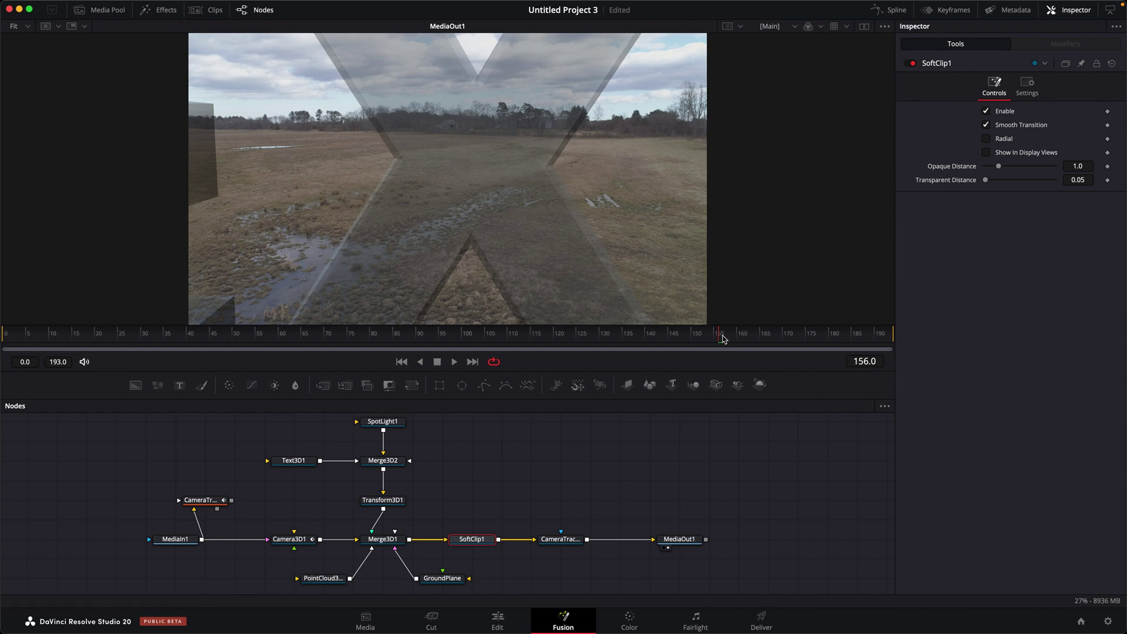
pyautogui.moveTo(721, 335)
pyautogui.mouseDown()
pyautogui.moveTo(735, 341)
pyautogui.moveTo(720, 338)
pyautogui.mouseUp()
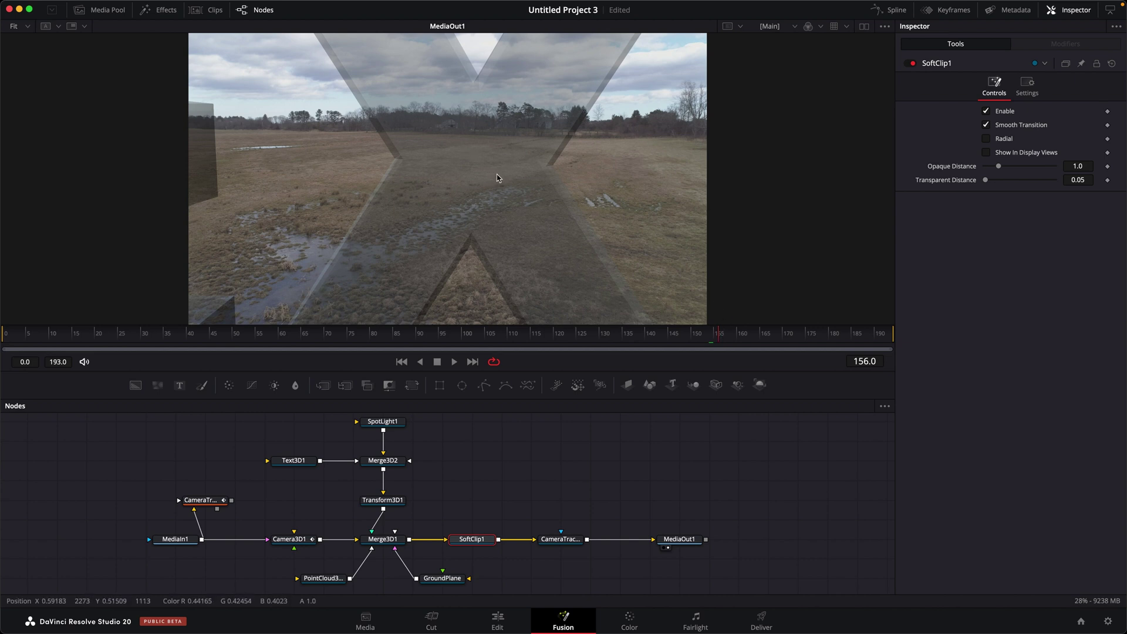
# Set SoftClip1's Opaque Distance to 0.3 and scrub a frame to check the fade
pyautogui.moveTo(998, 165); pyautogui.dragTo(991, 167)
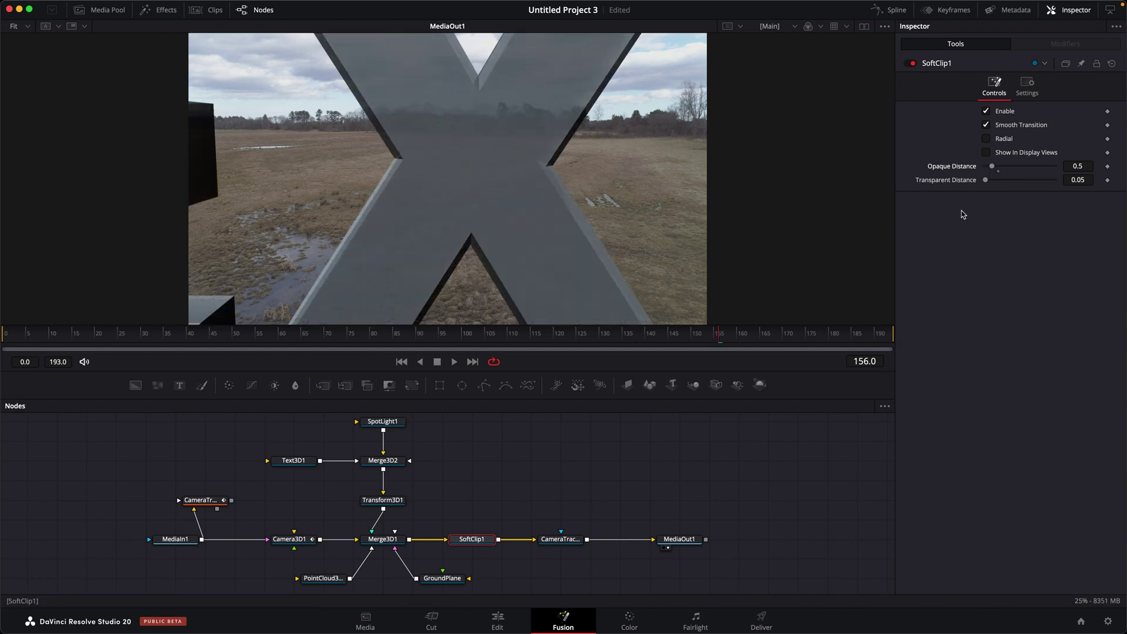
pyautogui.click(1086, 167)
pyautogui.write('.3')
pyautogui.press('Tab')
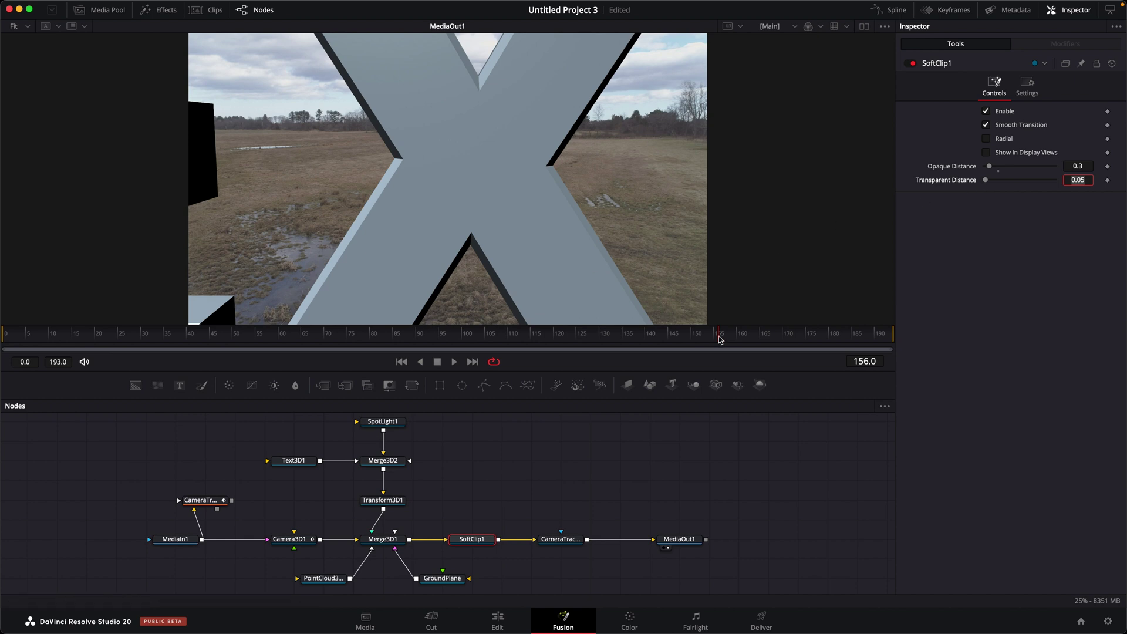
pyautogui.moveTo(722, 341)
pyautogui.mouseDown()
pyautogui.moveTo(738, 341)
pyautogui.moveTo(729, 337)
pyautogui.mouseUp()
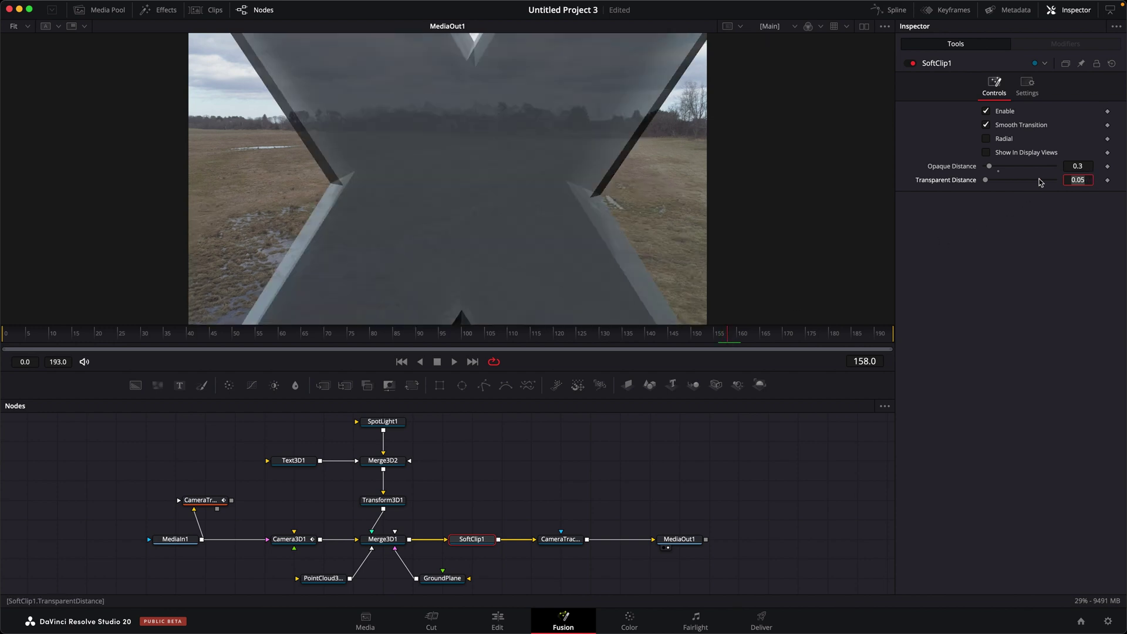